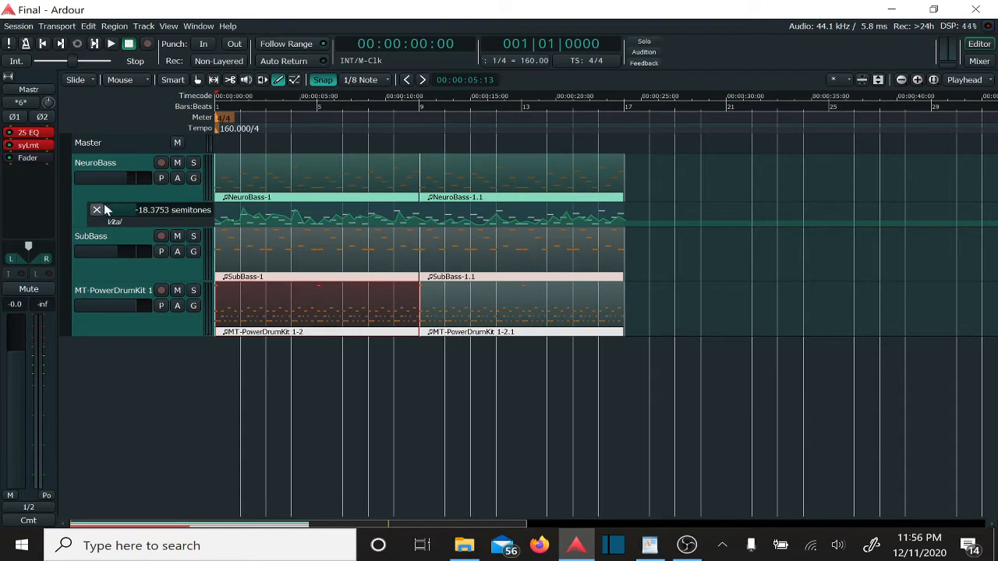
Make the NeuroBass track slightly taller and bring its Vital synth window fully into view.
{"action": "left_click_drag", "start_coordinate": [115, 199], "coordinate": [116, 215]}
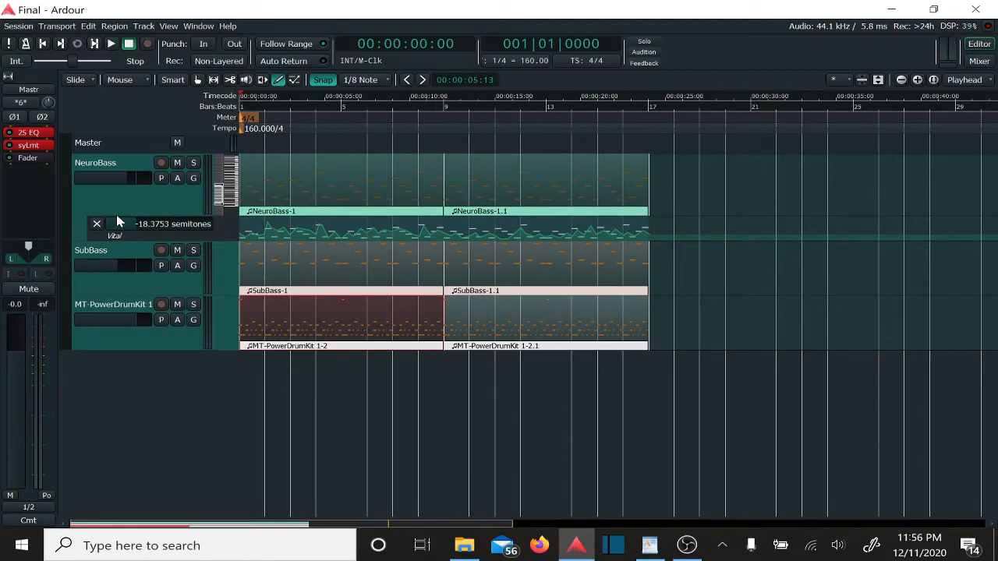
{"action": "left_click", "coordinate": [108, 164]}
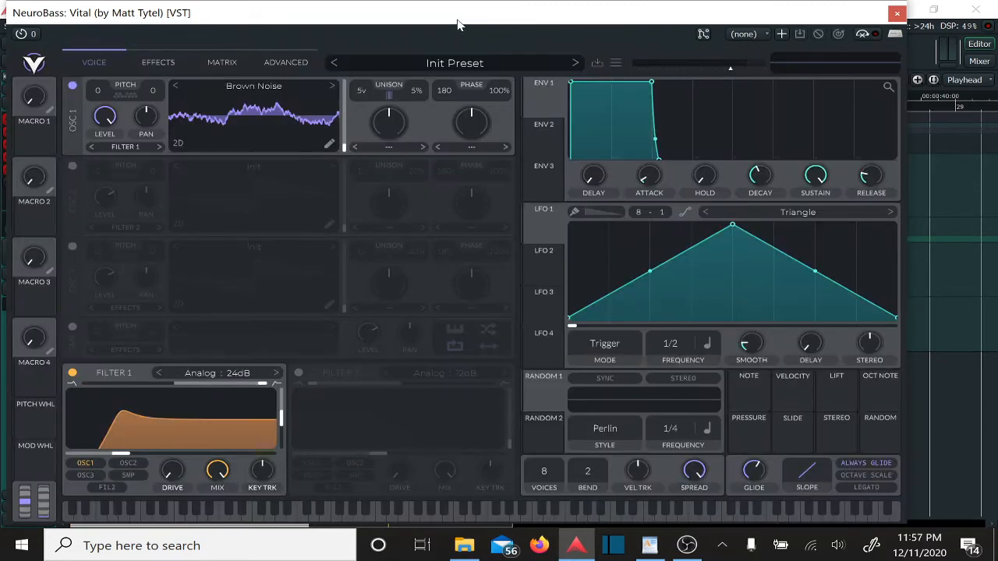
{"action": "left_click_drag", "start_coordinate": [459, 25], "coordinate": [550, 26]}
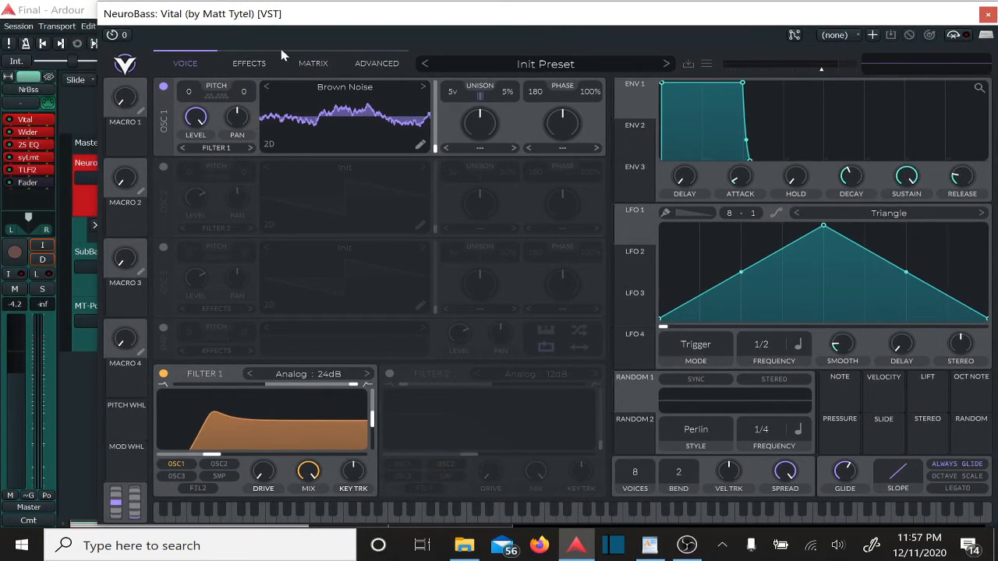
{"action": "mouse_move", "coordinate": [338, 25]}
{"action": "left_mouse_down"}
{"action": "mouse_move", "coordinate": [382, 26]}
{"action": "mouse_move", "coordinate": [316, 31]}
{"action": "mouse_move", "coordinate": [337, 19]}
{"action": "left_mouse_up"}
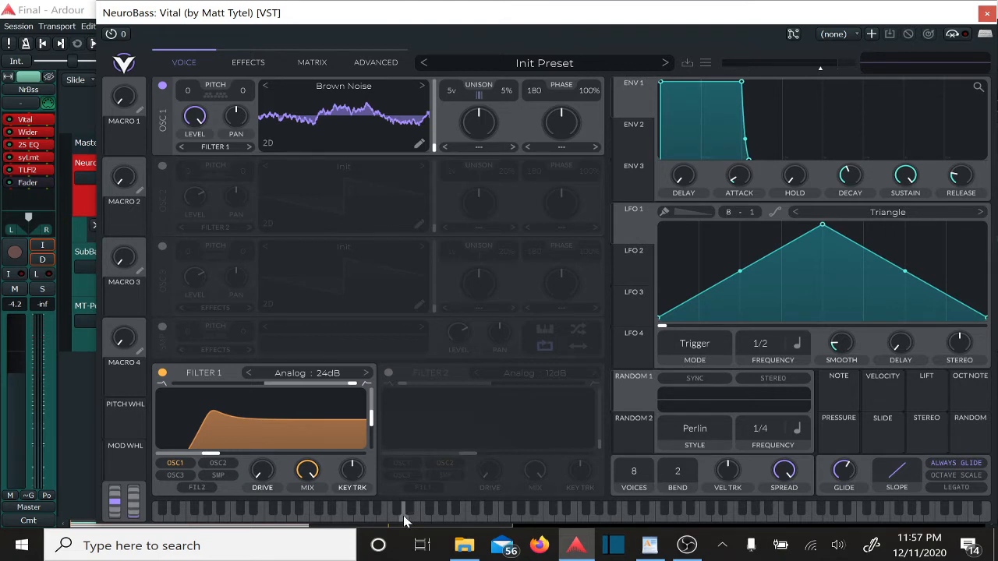
Audition several notes on Vital's keyboard to hear the NeuroBass patch.
{"action": "left_click", "coordinate": [358, 520]}
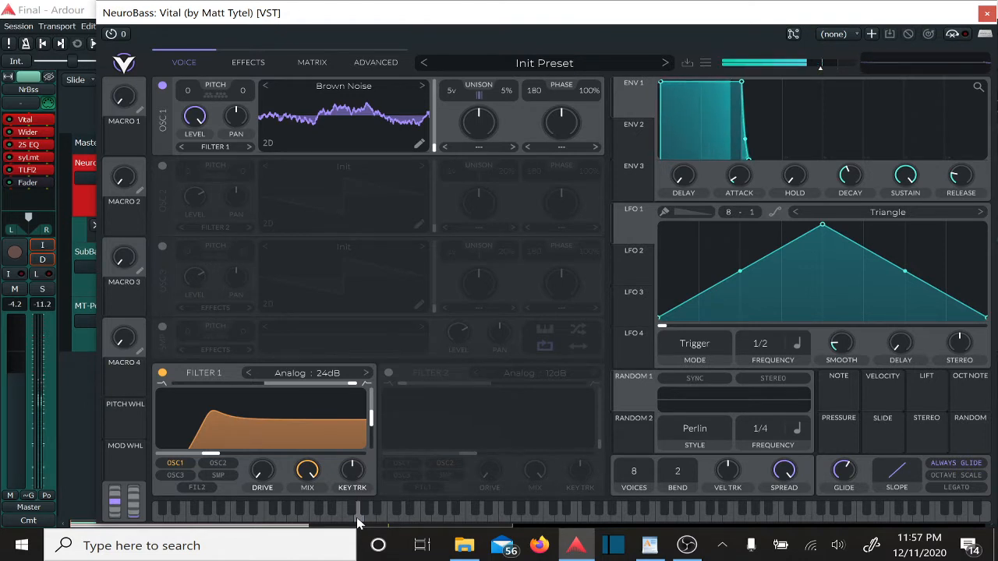
{"action": "left_click", "coordinate": [379, 520]}
{"action": "left_click_drag", "start_coordinate": [378, 516], "coordinate": [483, 524]}
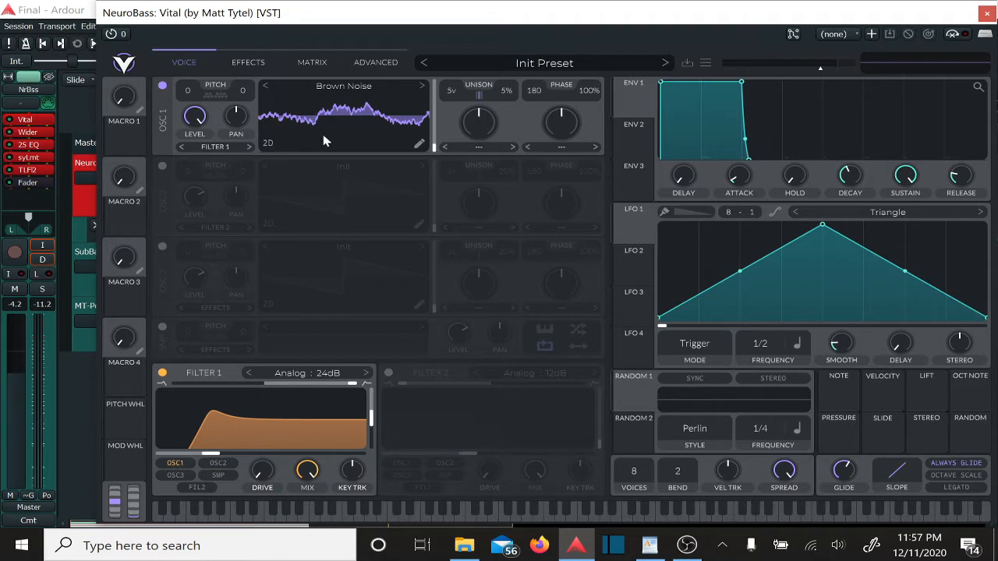
Cycle Oscillator 1's Brown Noise display through 3D and spectral back to 2D, and look at its source in the wavetable editor.
{"action": "left_click", "coordinate": [269, 147]}
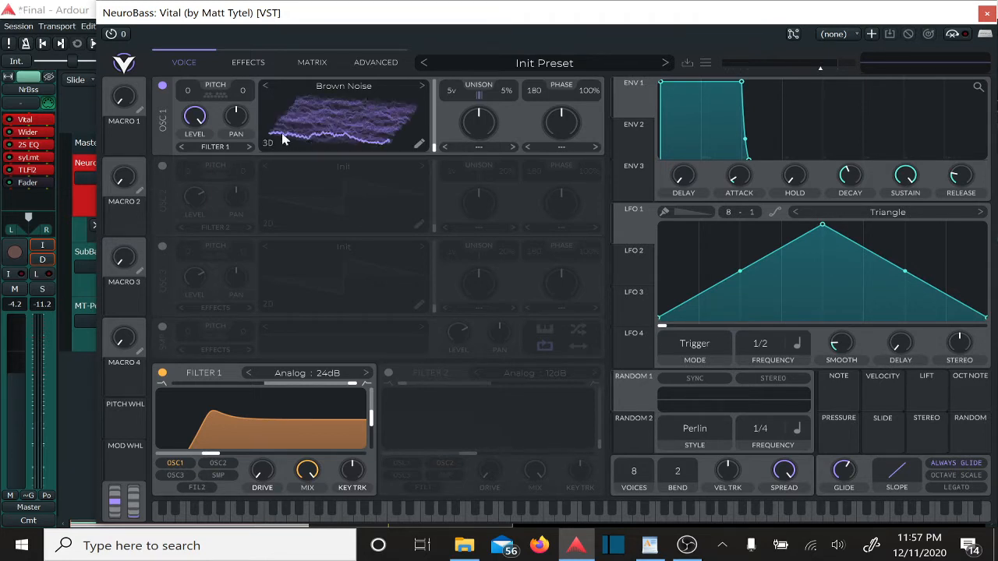
{"action": "left_click", "coordinate": [267, 144]}
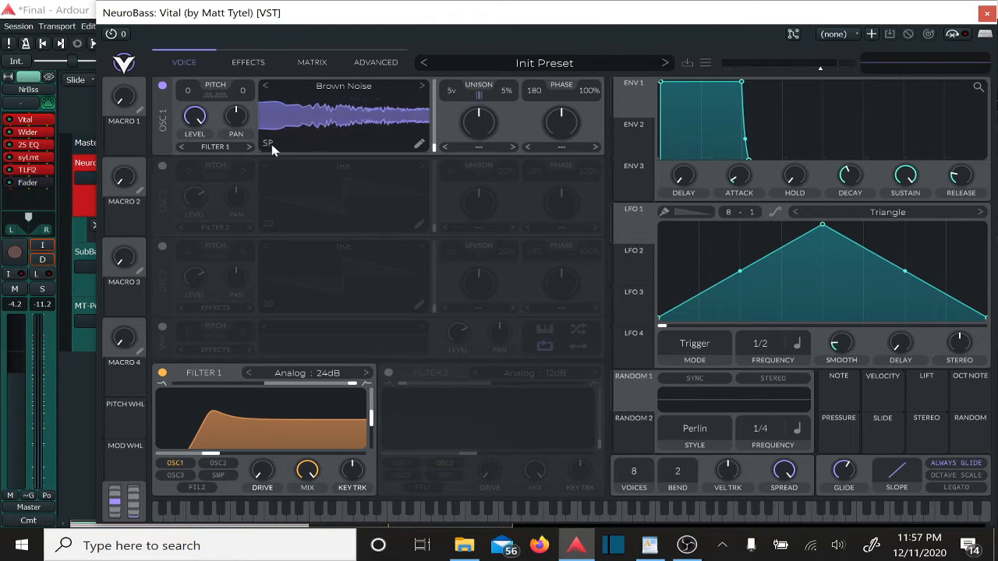
{"action": "left_click", "coordinate": [271, 144]}
{"action": "left_click", "coordinate": [419, 145]}
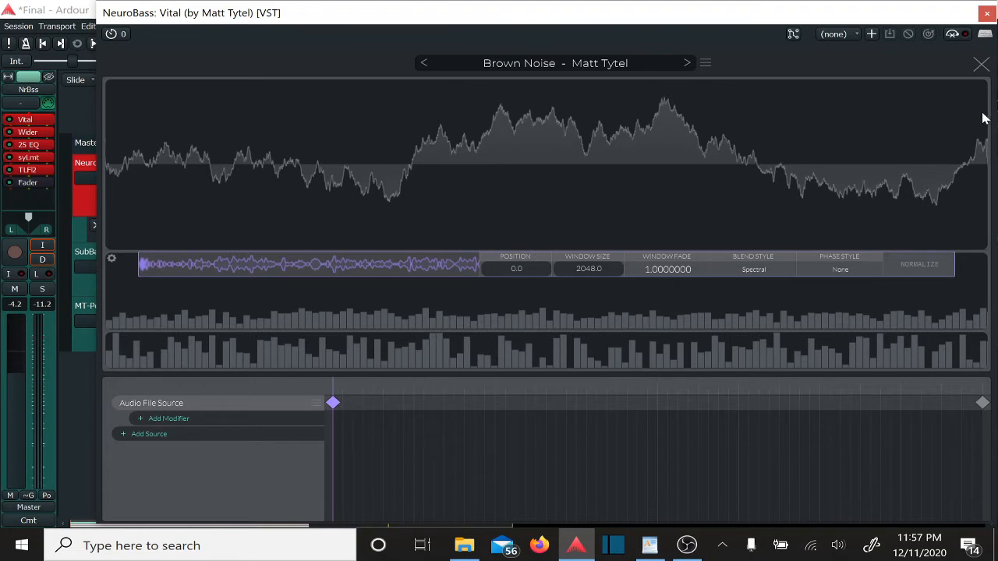
{"action": "left_click", "coordinate": [983, 67]}
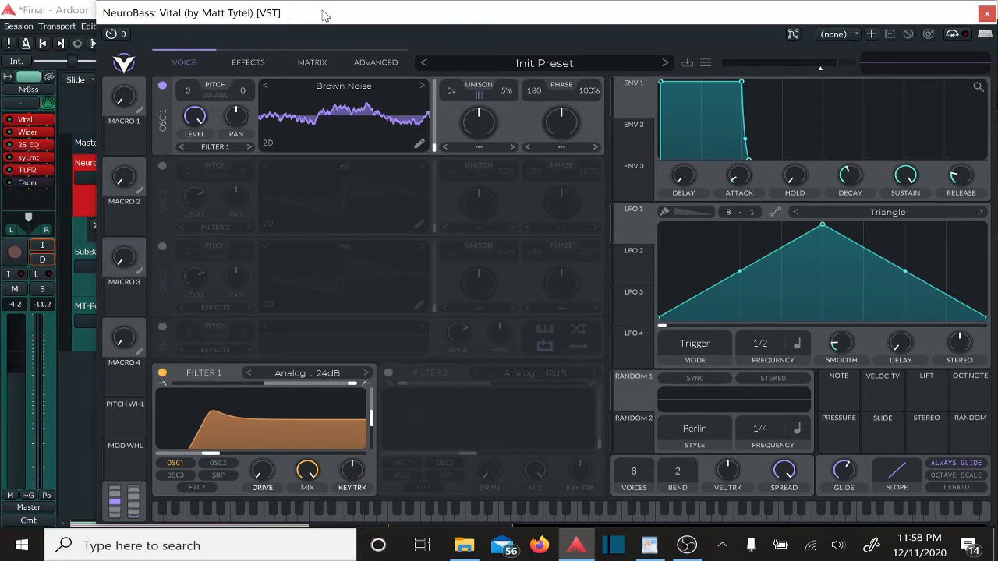
Enlarge the NeuroBass Filter 1 Cutoff automation lane and clear the Vital window away to examine the curve up close.
{"action": "left_click_drag", "start_coordinate": [324, 16], "coordinate": [740, 16]}
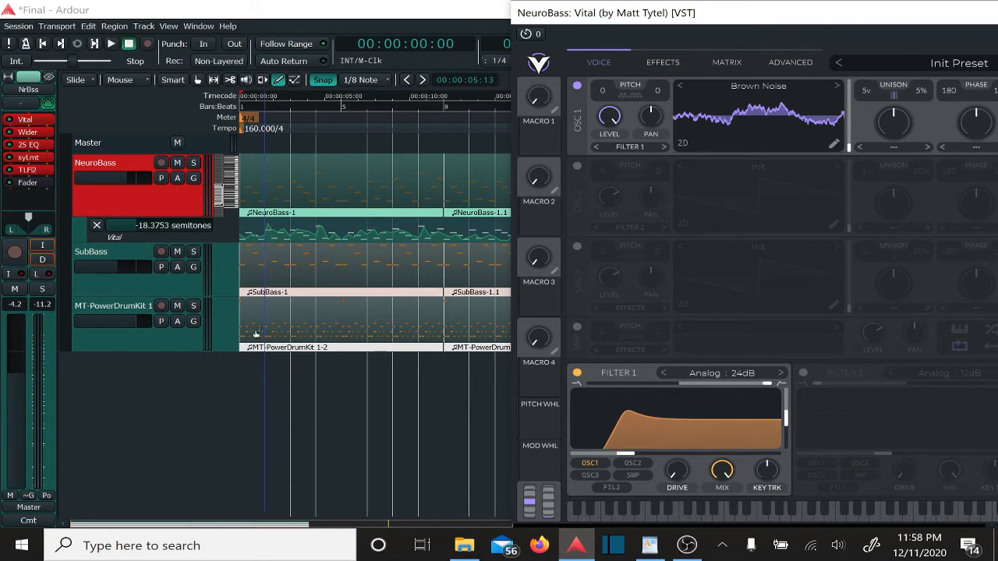
{"action": "left_click_drag", "start_coordinate": [150, 239], "coordinate": [166, 344]}
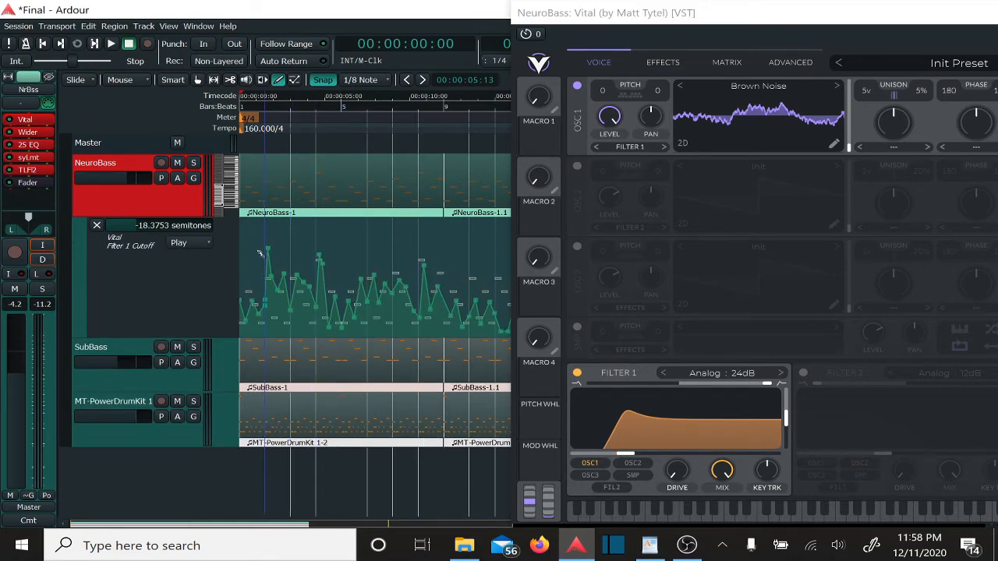
{"action": "left_click", "coordinate": [278, 81]}
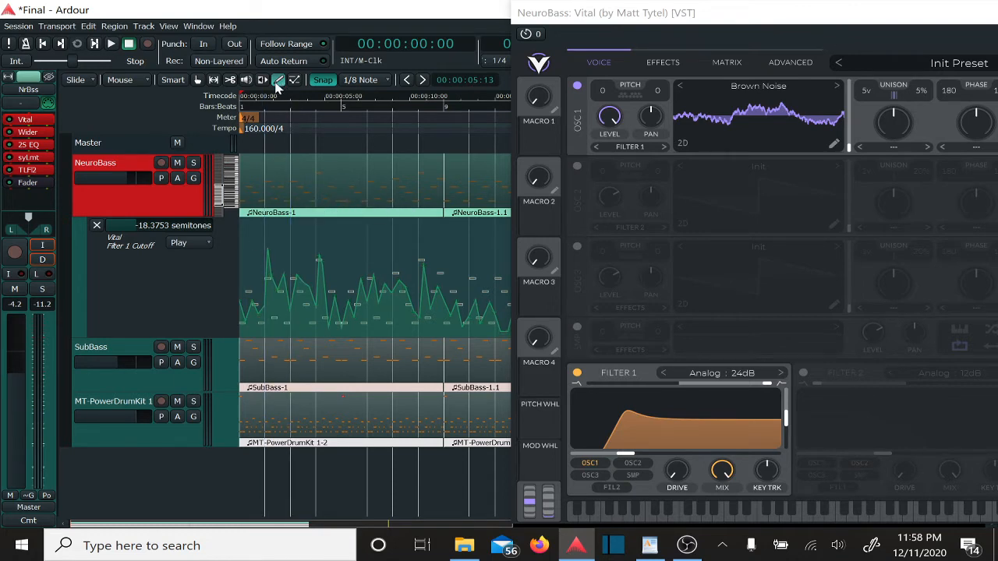
{"action": "left_click", "coordinate": [267, 248]}
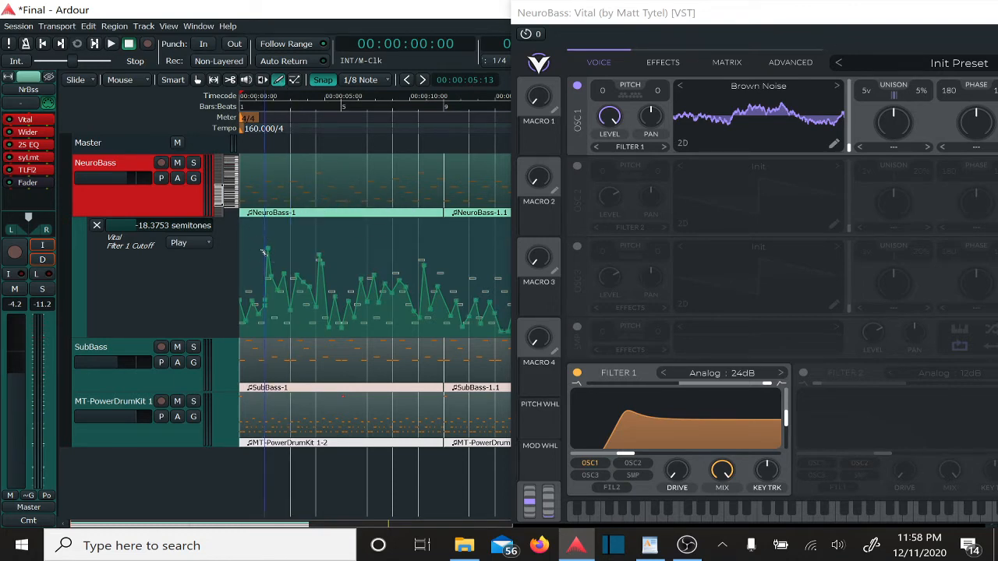
{"action": "left_click_drag", "start_coordinate": [837, 26], "coordinate": [608, 249]}
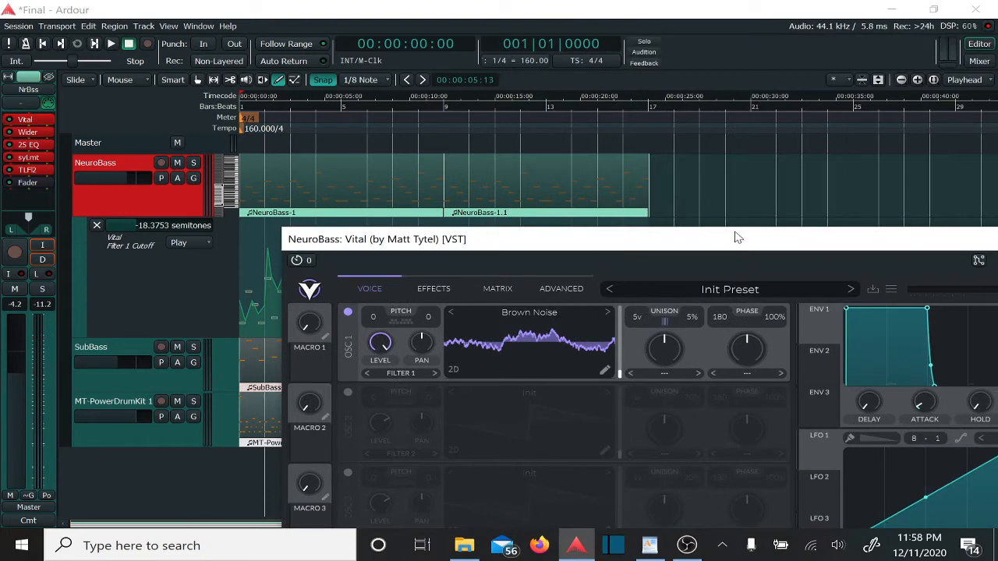
{"action": "left_click_drag", "start_coordinate": [735, 234], "coordinate": [853, 477]}
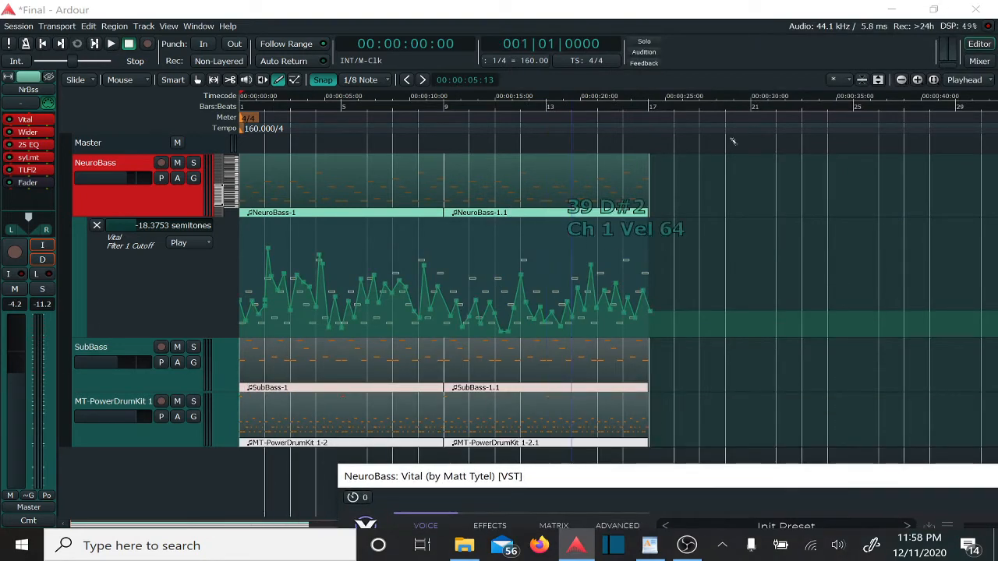
{"action": "left_click", "coordinate": [919, 82]}
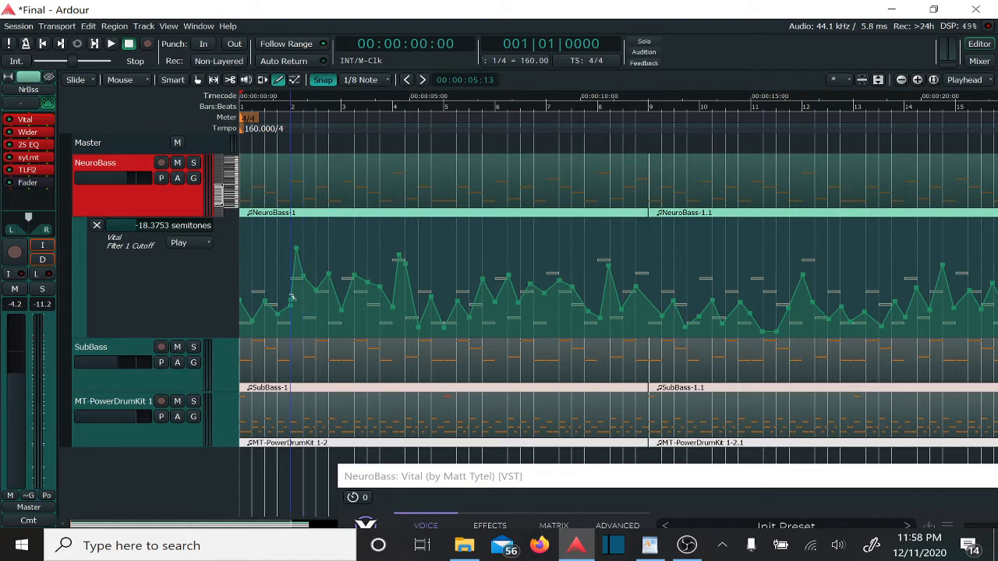
Play the arrangement, replaying from around bar 2, to hear the filter cutoff automation, and stop playback.
{"action": "mouse_move", "coordinate": [287, 251]}
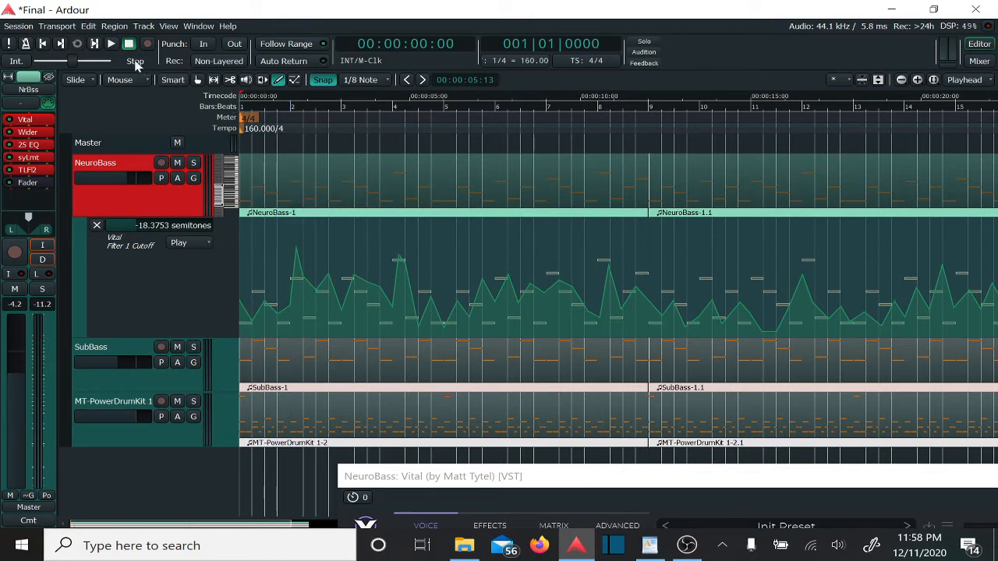
{"action": "left_click", "coordinate": [111, 45]}
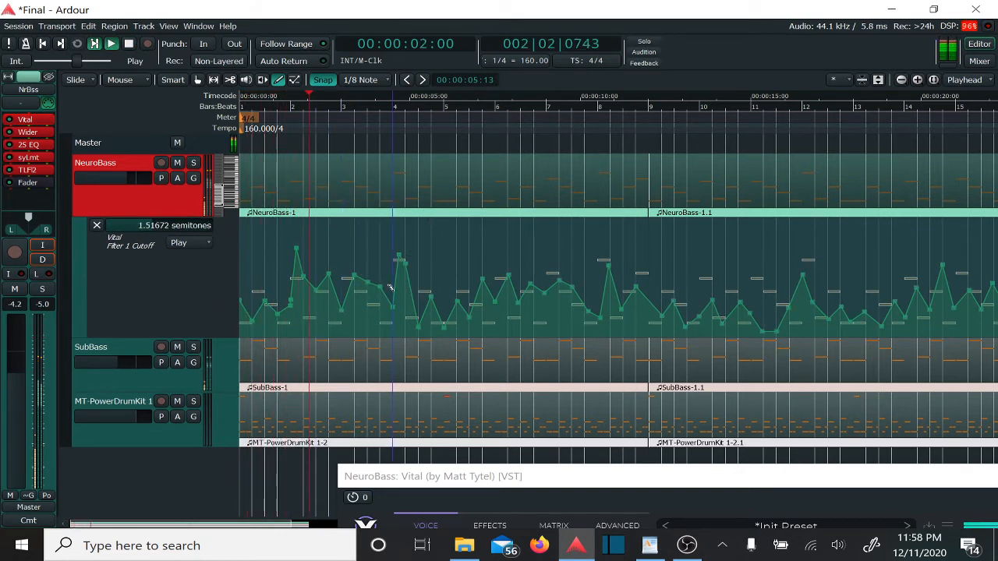
{"action": "left_click", "coordinate": [285, 106]}
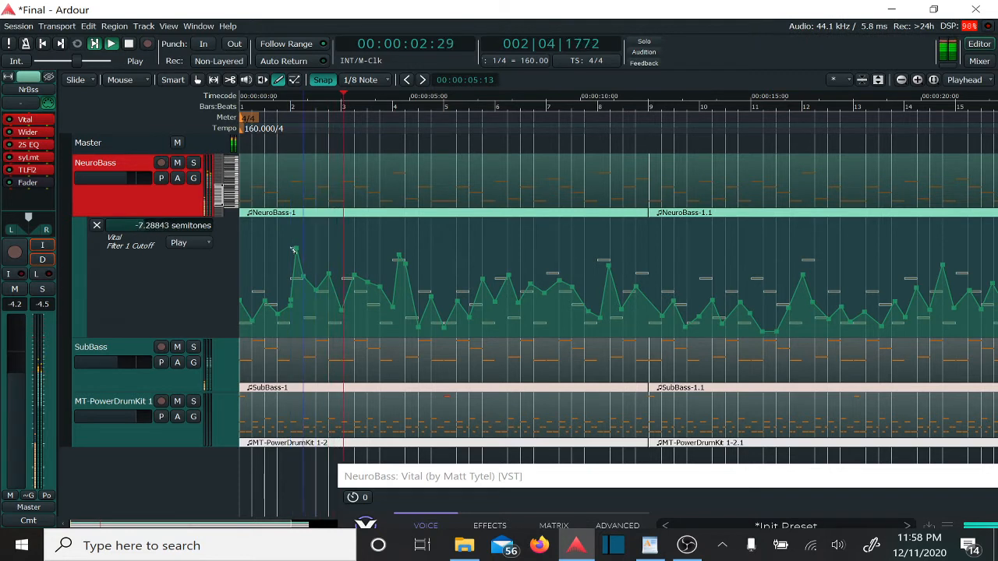
{"action": "left_click", "coordinate": [129, 43]}
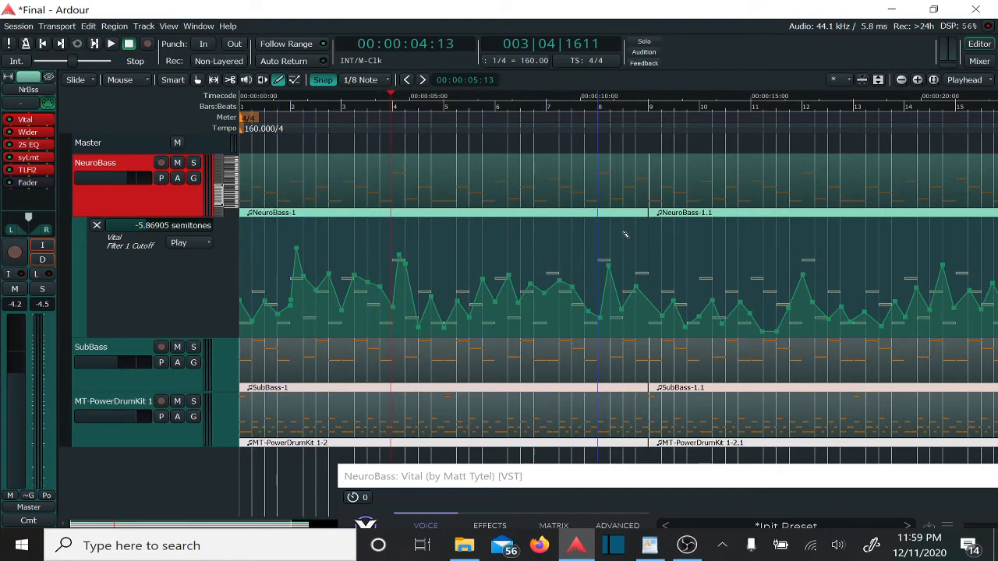
Shrink the Filter 1 Cutoff automation lane and bring up the effects page of the NeuroBass Vital synth.
{"action": "left_click_drag", "start_coordinate": [159, 339], "coordinate": [161, 249]}
{"action": "left_click_drag", "start_coordinate": [595, 477], "coordinate": [320, 20]}
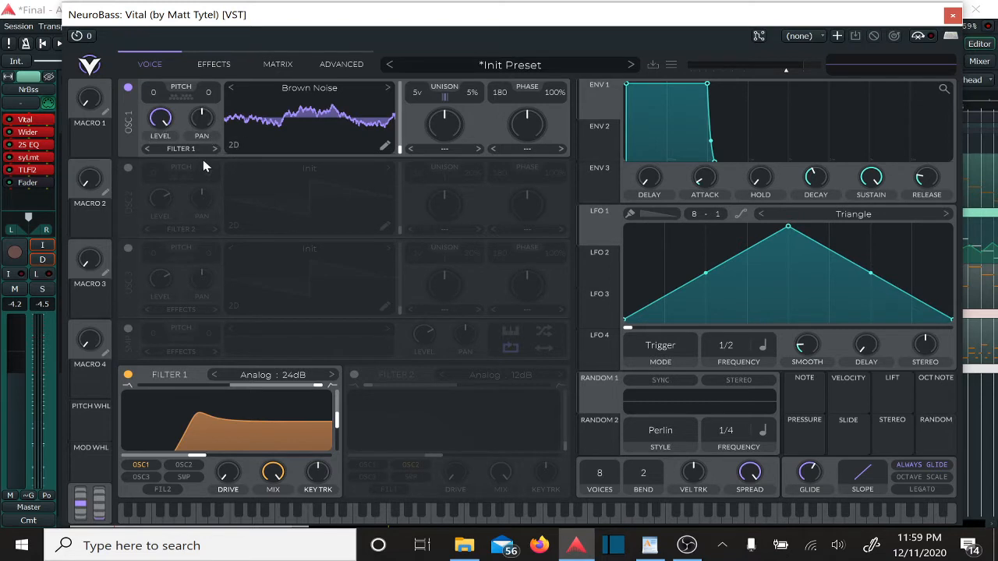
{"action": "left_click", "coordinate": [221, 65]}
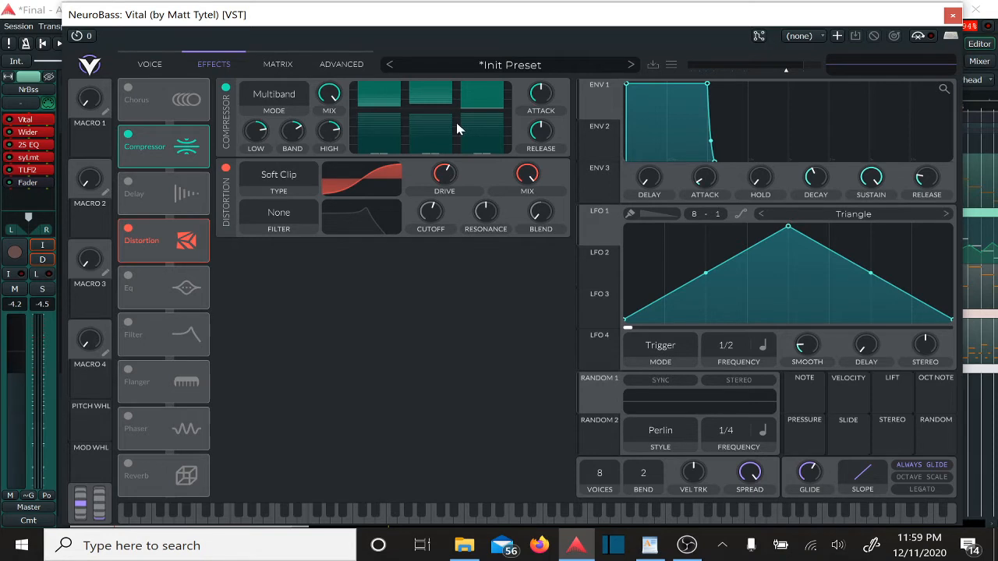
Review the compressor's available band modes, keeping it on Multiband.
{"action": "mouse_move", "coordinate": [437, 106]}
{"action": "left_mouse_down"}
{"action": "mouse_move", "coordinate": [439, 94]}
{"action": "mouse_move", "coordinate": [439, 102]}
{"action": "left_mouse_up"}
{"action": "left_click", "coordinate": [281, 94]}
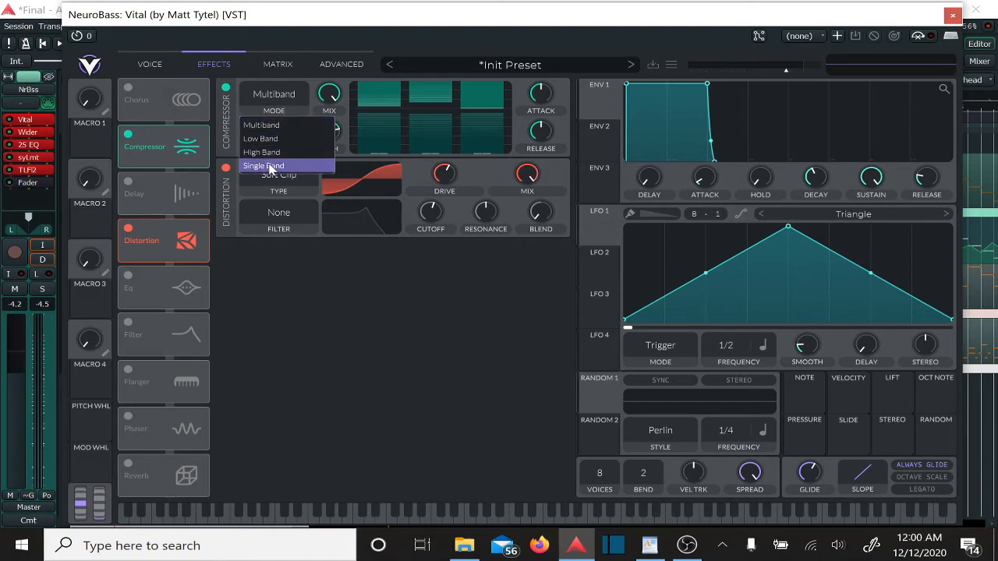
{"action": "left_click", "coordinate": [305, 312]}
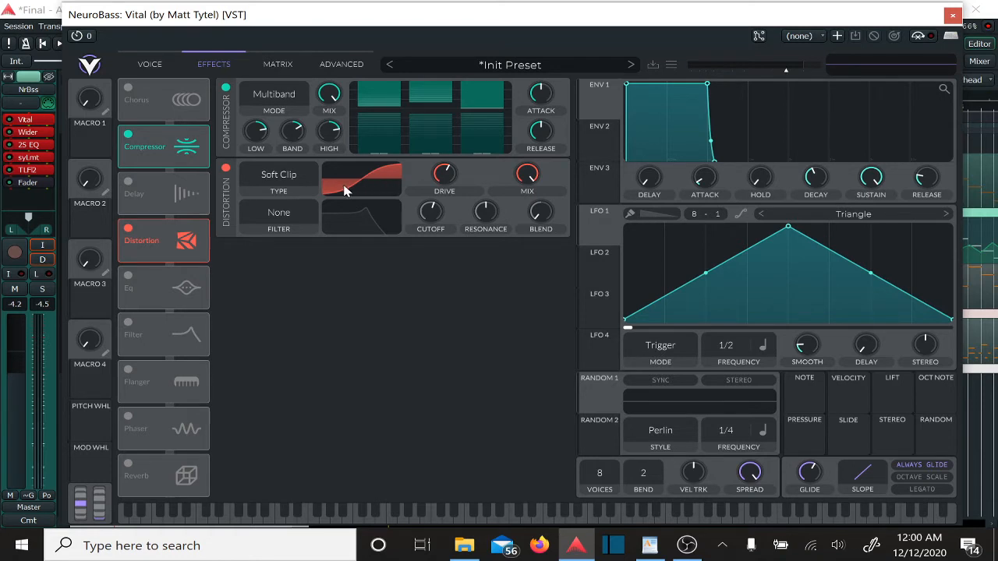
Audition notes across Vital's keyboard to hear the patch through the compressor and distortion.
{"action": "left_click", "coordinate": [434, 515]}
{"action": "left_click", "coordinate": [325, 515]}
{"action": "left_click", "coordinate": [193, 516]}
{"action": "left_click", "coordinate": [247, 517]}
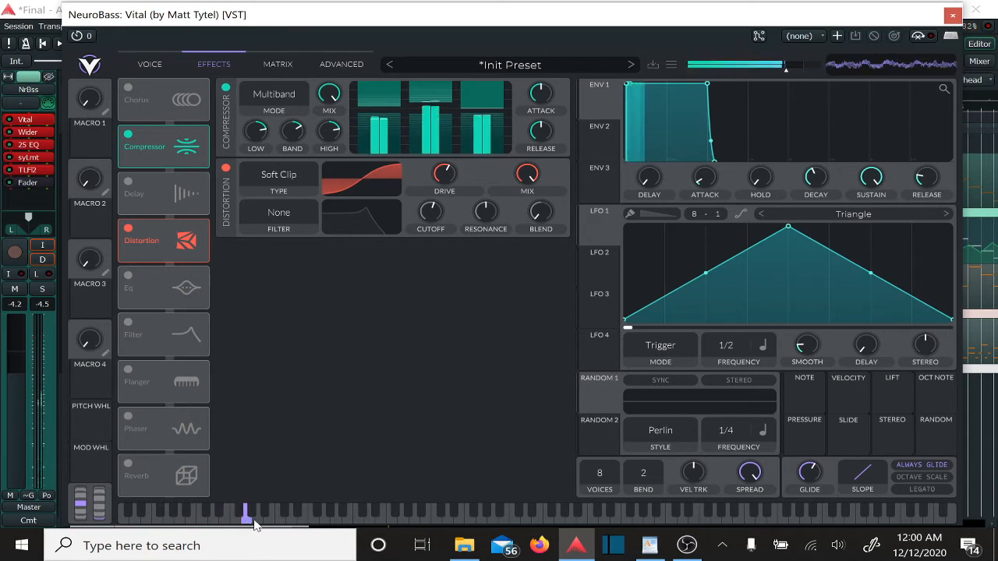
{"action": "left_click", "coordinate": [324, 516]}
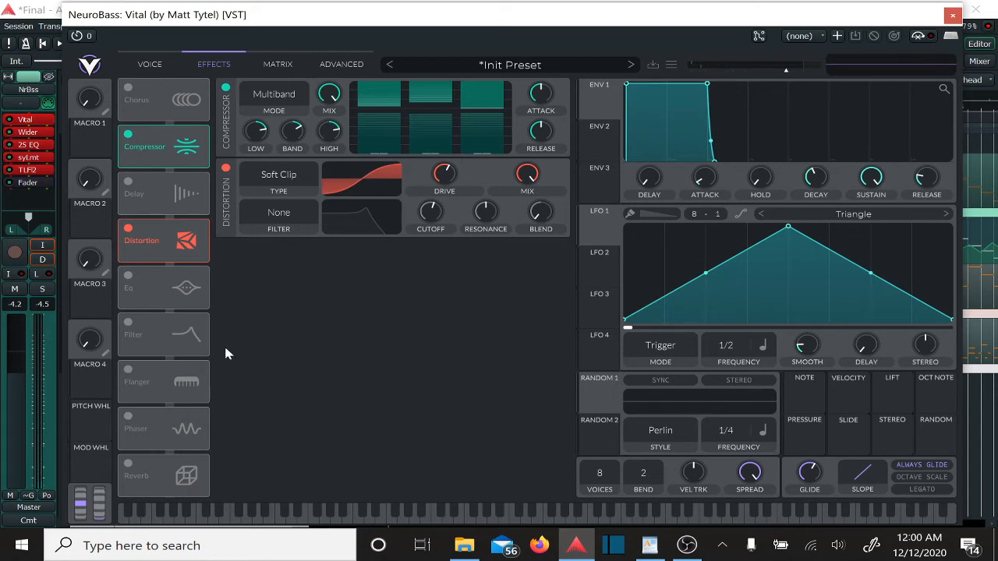
{"action": "mouse_move", "coordinate": [177, 343]}
{"action": "left_mouse_down"}
{"action": "mouse_move", "coordinate": [177, 463]}
{"action": "mouse_move", "coordinate": [179, 350]}
{"action": "left_mouse_up"}
Assign Envelope 1 as a modulator of Oscillator 1's level and audition a note.
{"action": "left_click", "coordinate": [283, 65]}
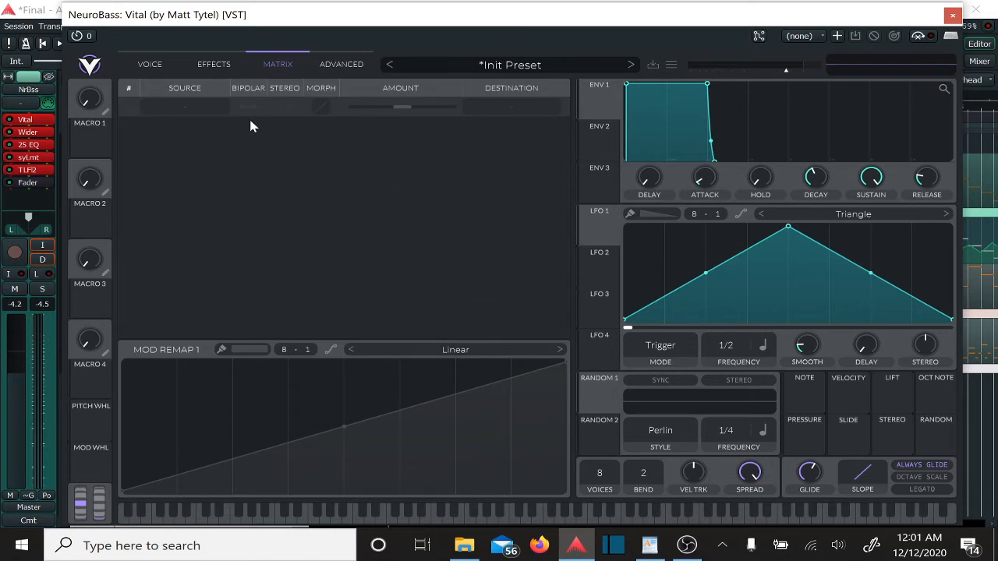
{"action": "left_click", "coordinate": [150, 64]}
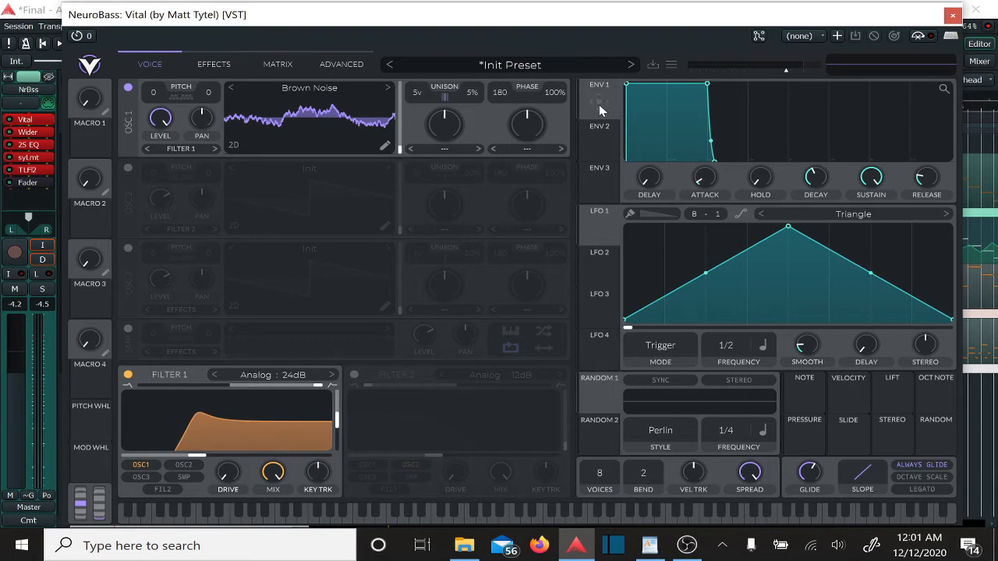
{"action": "left_click_drag", "start_coordinate": [599, 104], "coordinate": [165, 127]}
{"action": "left_click", "coordinate": [410, 513]}
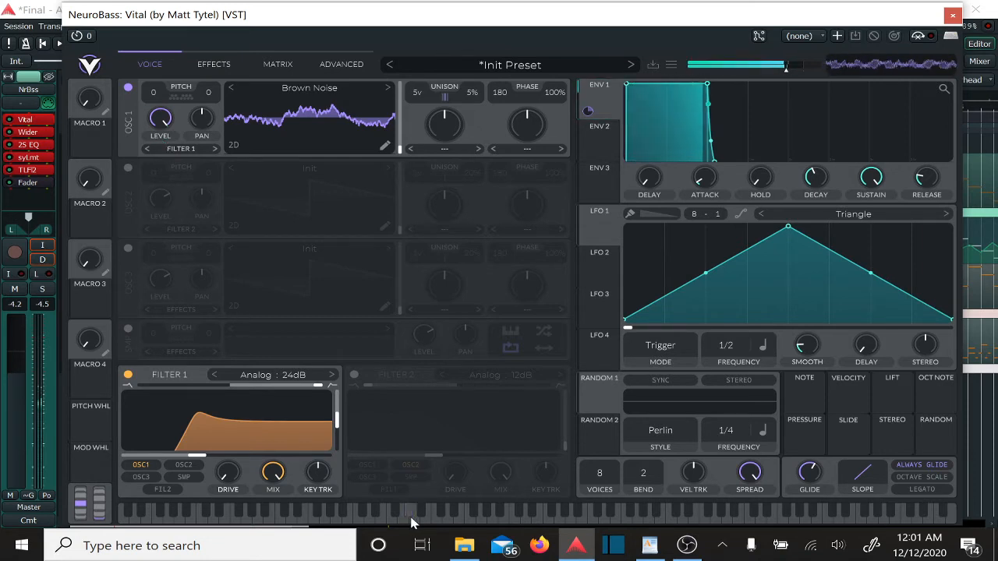
Set the Env 1 to Osc 1 Level modulation amount to about -0.059, audition notes, and check it on the oscillator's level control.
{"action": "left_click", "coordinate": [282, 67]}
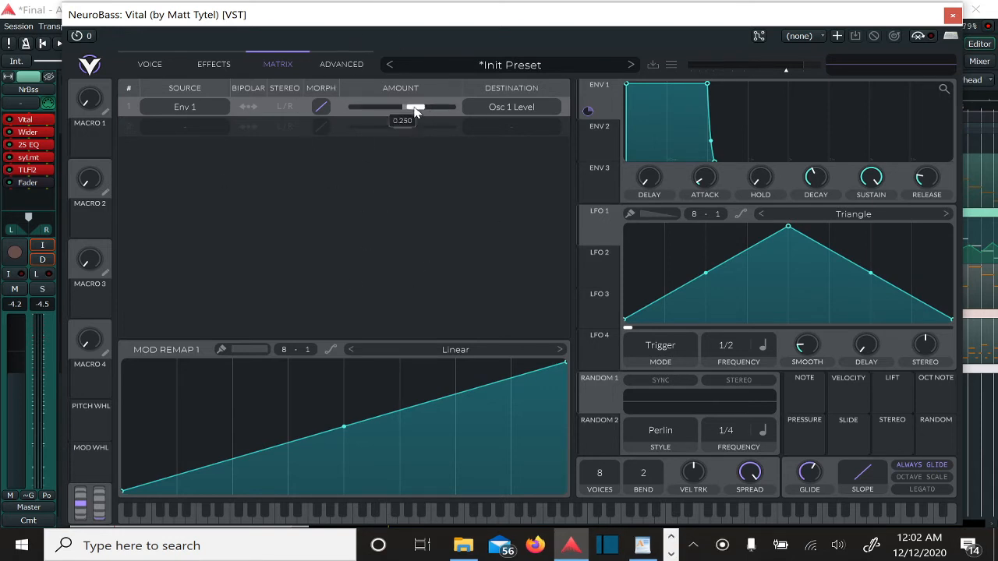
{"action": "mouse_move", "coordinate": [320, 520]}
{"action": "left_mouse_down"}
{"action": "mouse_move", "coordinate": [318, 512]}
{"action": "mouse_move", "coordinate": [392, 512]}
{"action": "mouse_move", "coordinate": [312, 513]}
{"action": "left_mouse_up"}
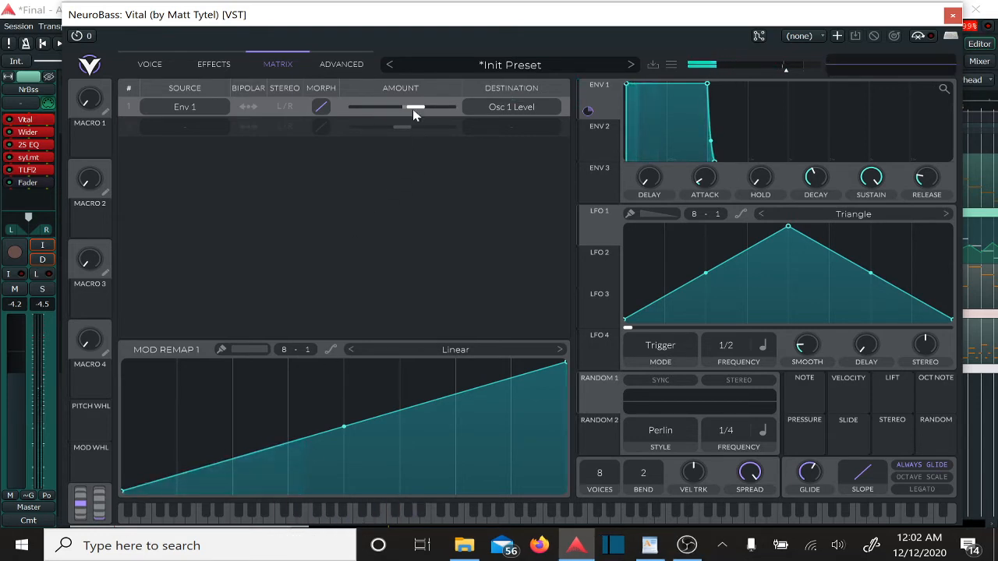
{"action": "left_click_drag", "start_coordinate": [416, 107], "coordinate": [398, 109]}
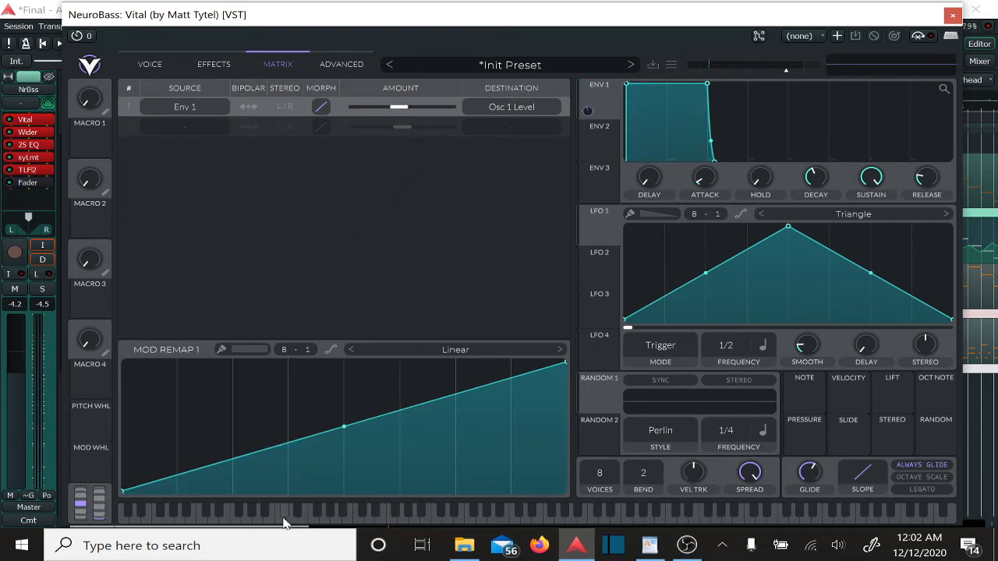
{"action": "mouse_move", "coordinate": [285, 521]}
{"action": "left_mouse_down"}
{"action": "mouse_move", "coordinate": [312, 519]}
{"action": "mouse_move", "coordinate": [251, 519]}
{"action": "mouse_move", "coordinate": [378, 519]}
{"action": "left_mouse_up"}
{"action": "left_click", "coordinate": [151, 67]}
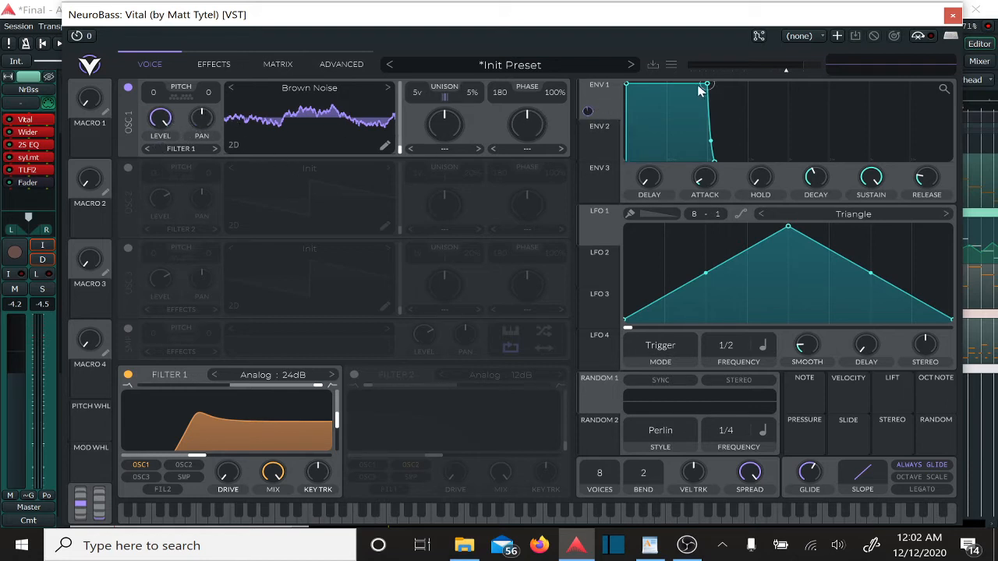
{"action": "mouse_move", "coordinate": [159, 150]}
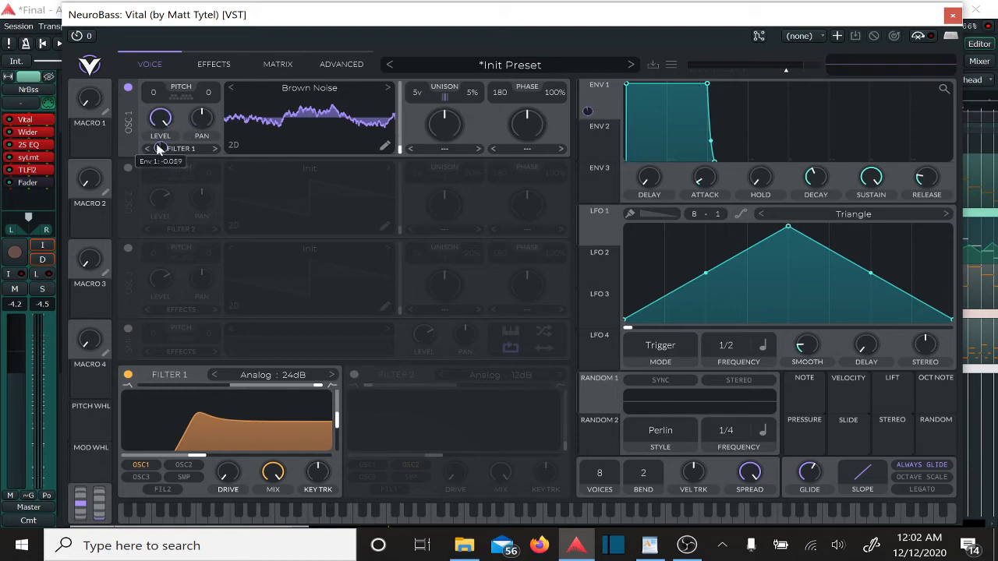
Remove the Env 1 modulation from Oscillator 1's level.
{"action": "right_click", "coordinate": [589, 113]}
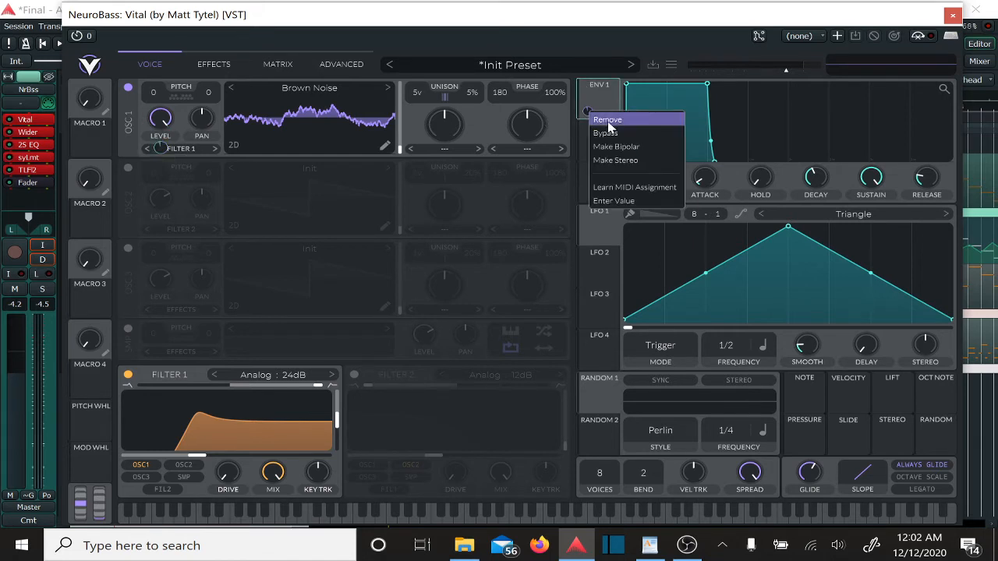
{"action": "left_click", "coordinate": [608, 120]}
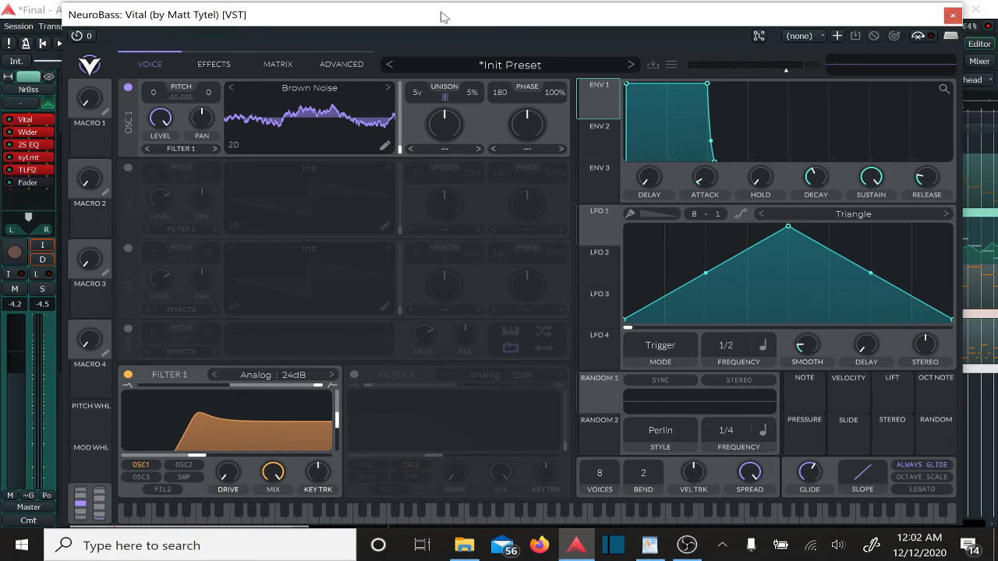
{"action": "left_click_drag", "start_coordinate": [431, 21], "coordinate": [626, 24]}
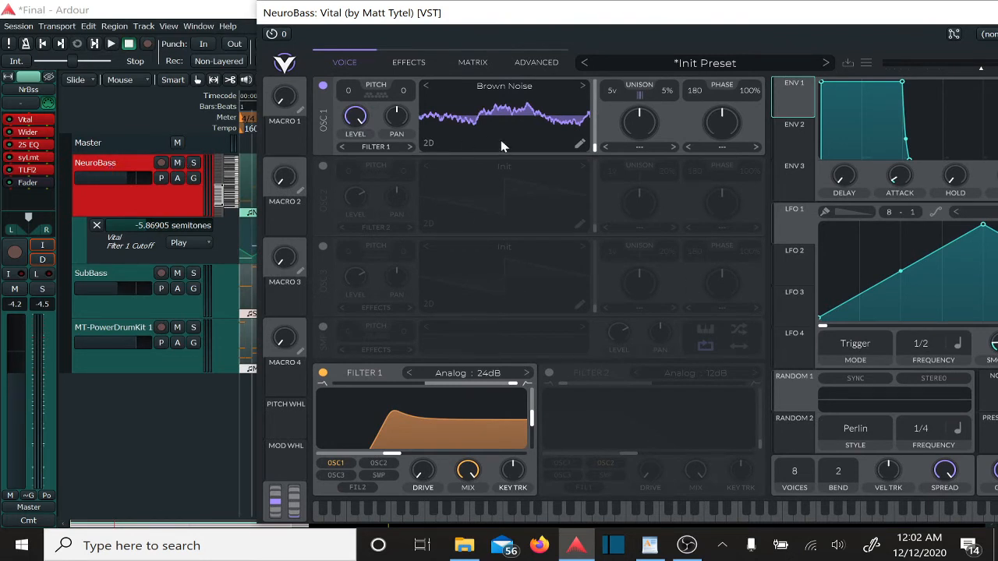
Switch Oscillator 1's Brown Noise wavetable display from 2D to 3D.
{"action": "mouse_move", "coordinate": [521, 136]}
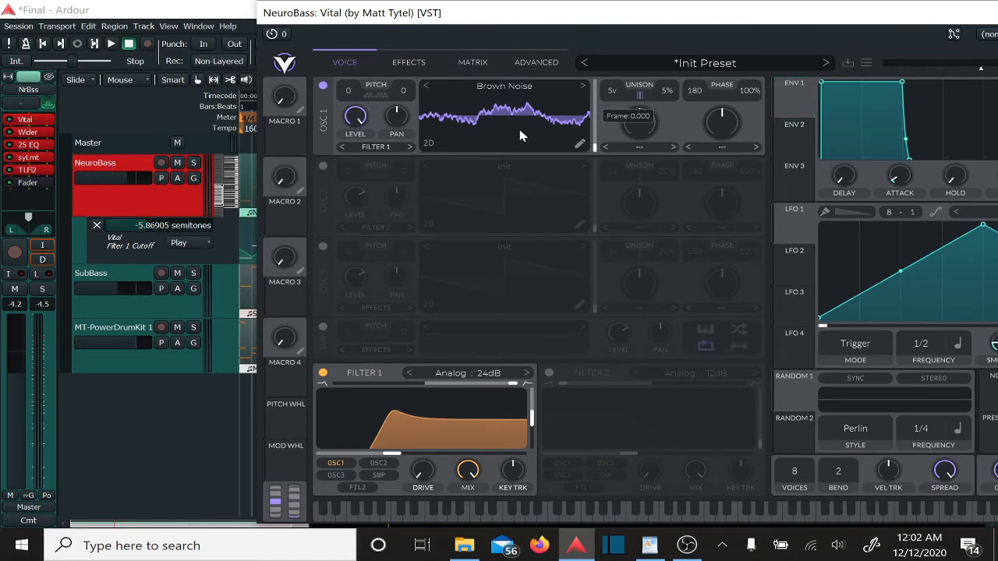
{"action": "left_click", "coordinate": [428, 144]}
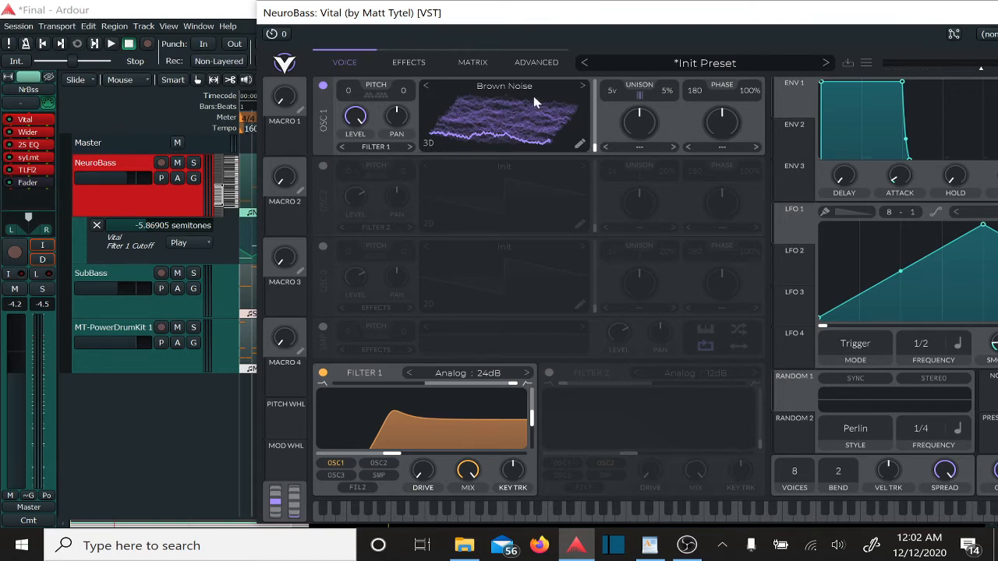
{"action": "left_click_drag", "start_coordinate": [533, 25], "coordinate": [389, 30]}
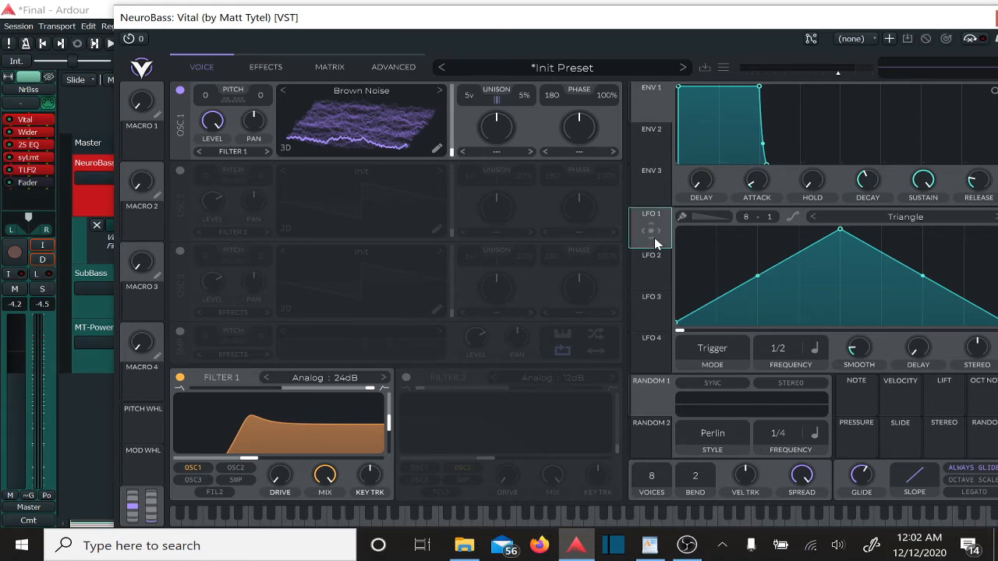
Assign LFO 1 to Oscillator 1's wavetable position, audition a note, and compare the 2D and 3D wavetable displays.
{"action": "left_click_drag", "start_coordinate": [654, 237], "coordinate": [358, 122]}
{"action": "left_click", "coordinate": [439, 519]}
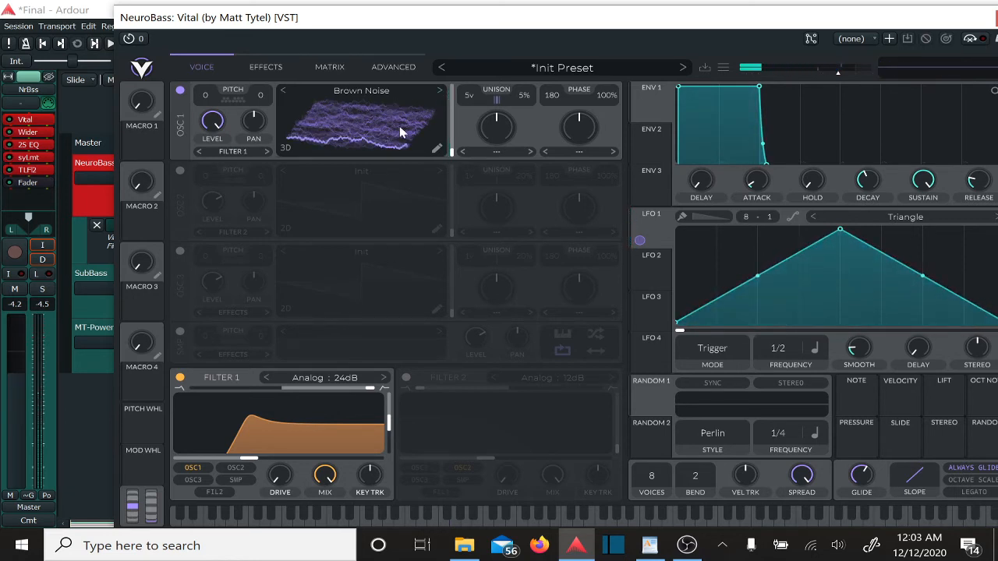
{"action": "left_click", "coordinate": [286, 149]}
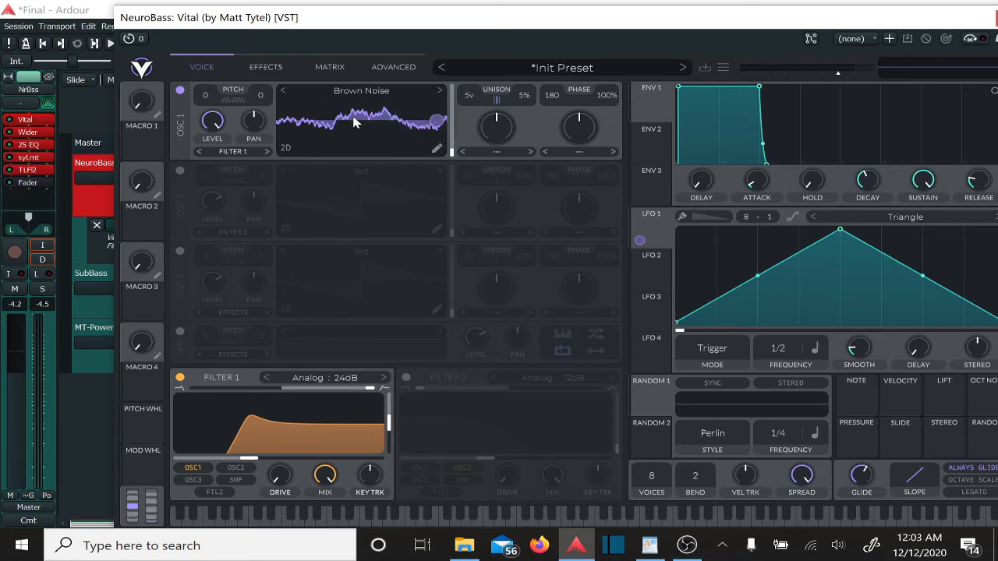
{"action": "left_click", "coordinate": [284, 150]}
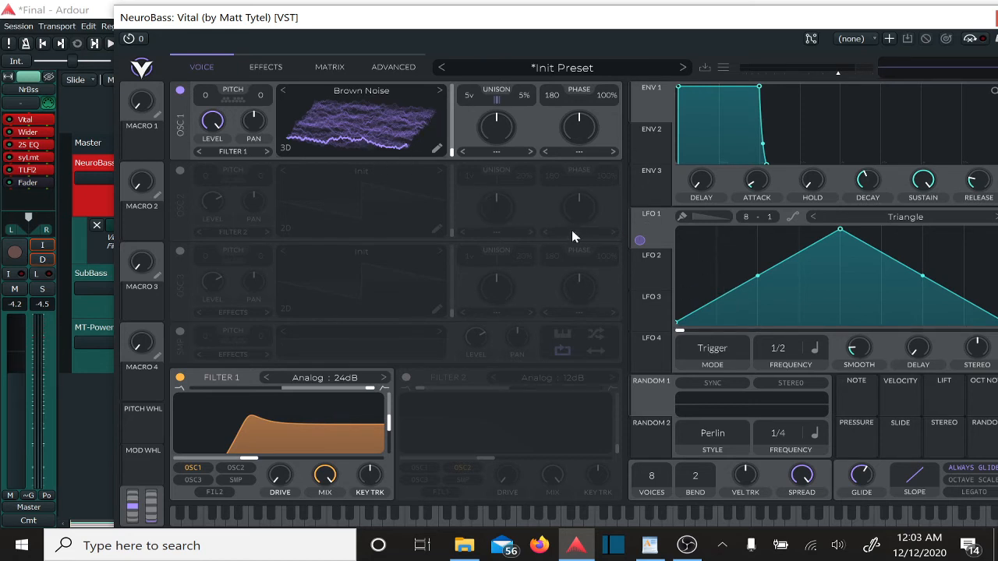
Reshape LFO 1's triangle into a curve with a fast bulging rise and a steep sagging fall, and audition a note.
{"action": "left_click_drag", "start_coordinate": [758, 277], "coordinate": [761, 234]}
{"action": "left_click_drag", "start_coordinate": [922, 276], "coordinate": [912, 349]}
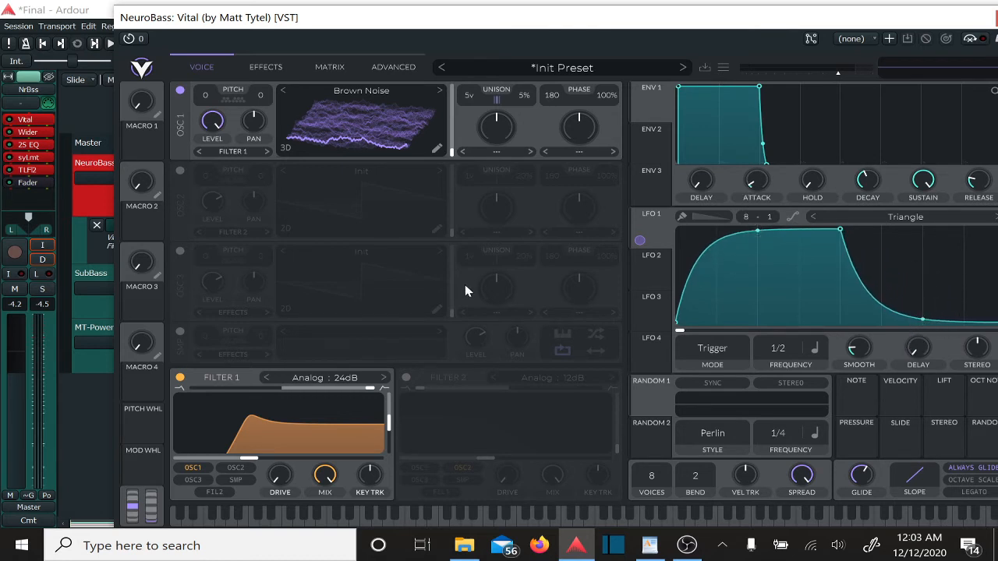
{"action": "left_click", "coordinate": [422, 519]}
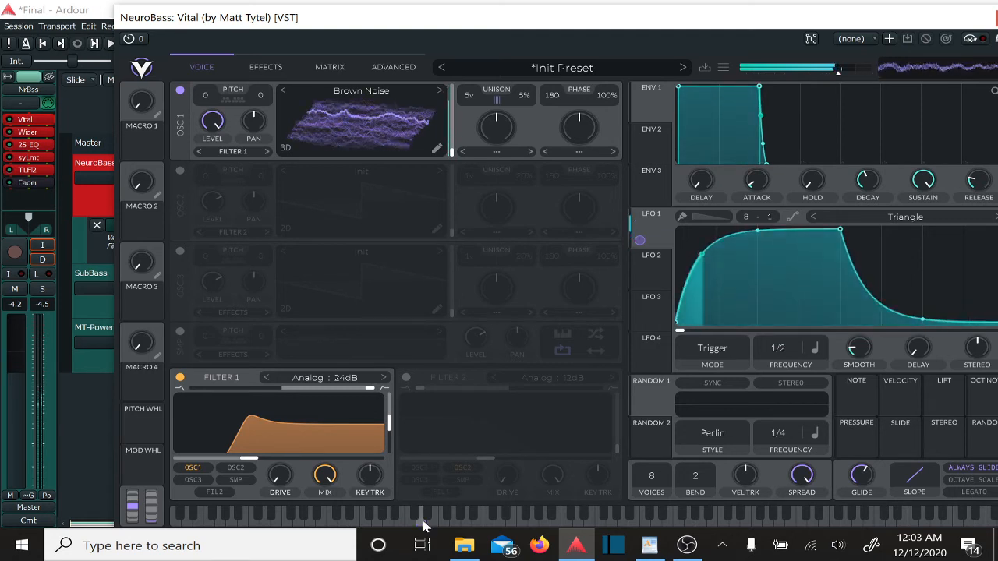
Lower the amount of LFO 1's modulation on Oscillator 1's wavetable position and audition a note.
{"action": "left_click_drag", "start_coordinate": [436, 123], "coordinate": [435, 179]}
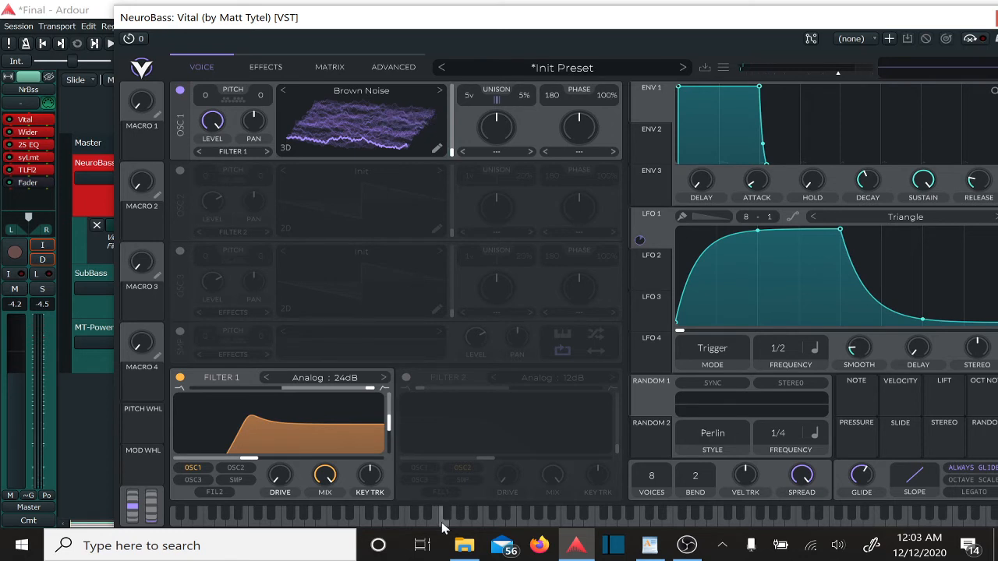
{"action": "left_click", "coordinate": [420, 517]}
Raise Oscillator 1's wavetable position slightly, audition it, and remove the LFO 1 modulation from it.
{"action": "left_click_drag", "start_coordinate": [450, 155], "coordinate": [451, 133]}
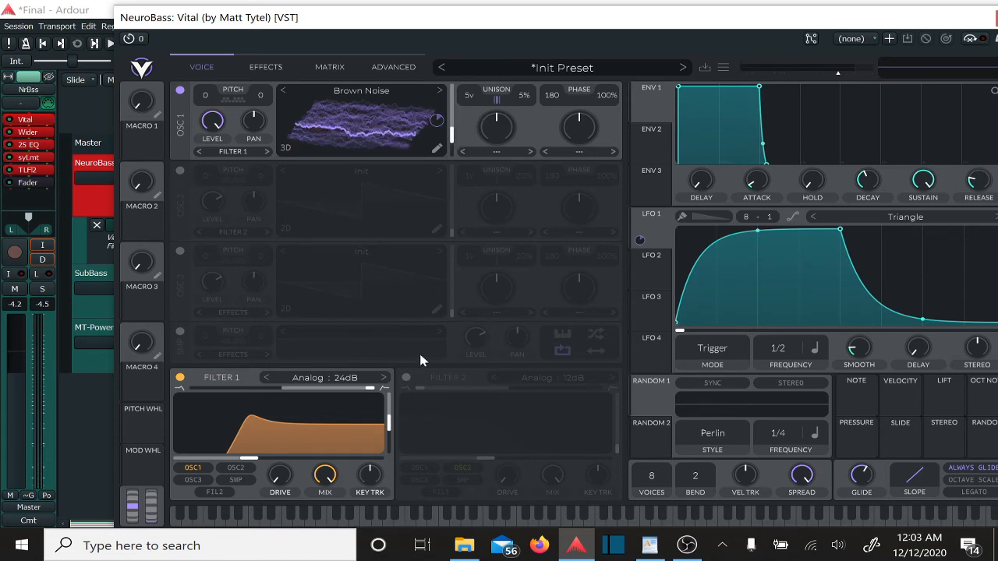
{"action": "left_click", "coordinate": [416, 524]}
{"action": "right_click", "coordinate": [437, 122]}
{"action": "left_click_drag", "start_coordinate": [308, 17], "coordinate": [645, 106]}
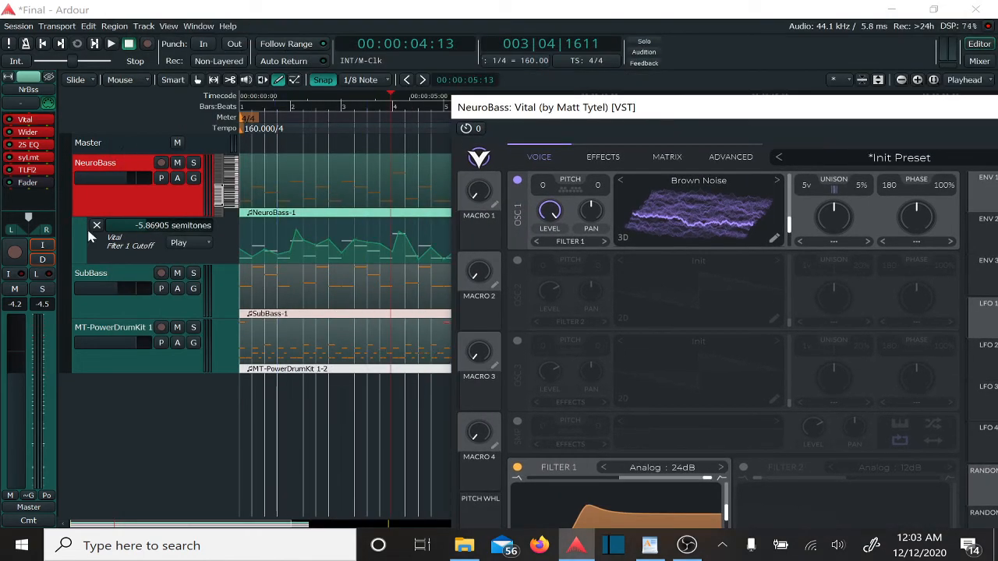
Review the SubBass track's Vital patch with an auditioned note and its OTT plugin, and close the plugin windows.
{"action": "left_click", "coordinate": [101, 274]}
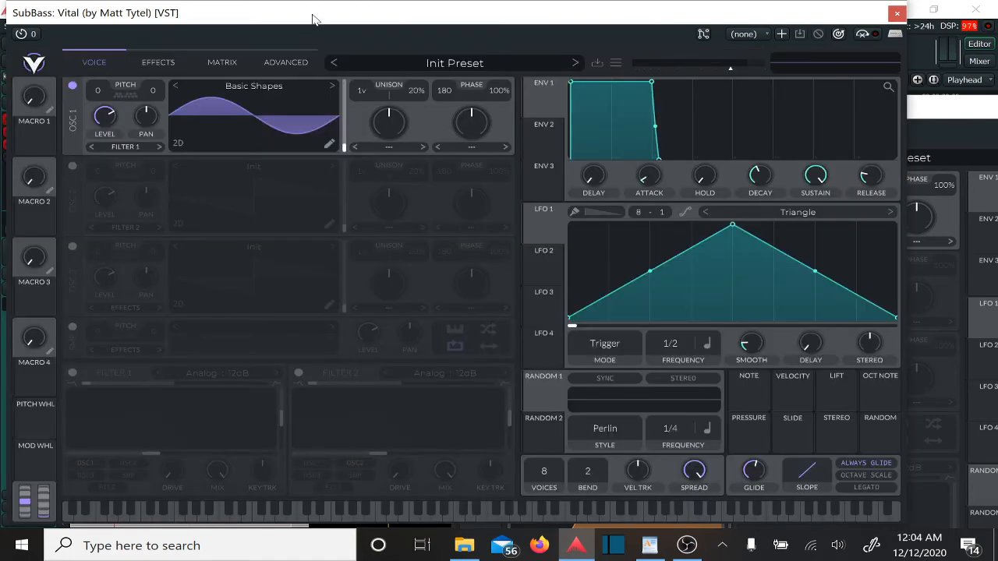
{"action": "left_click_drag", "start_coordinate": [312, 17], "coordinate": [405, 16]}
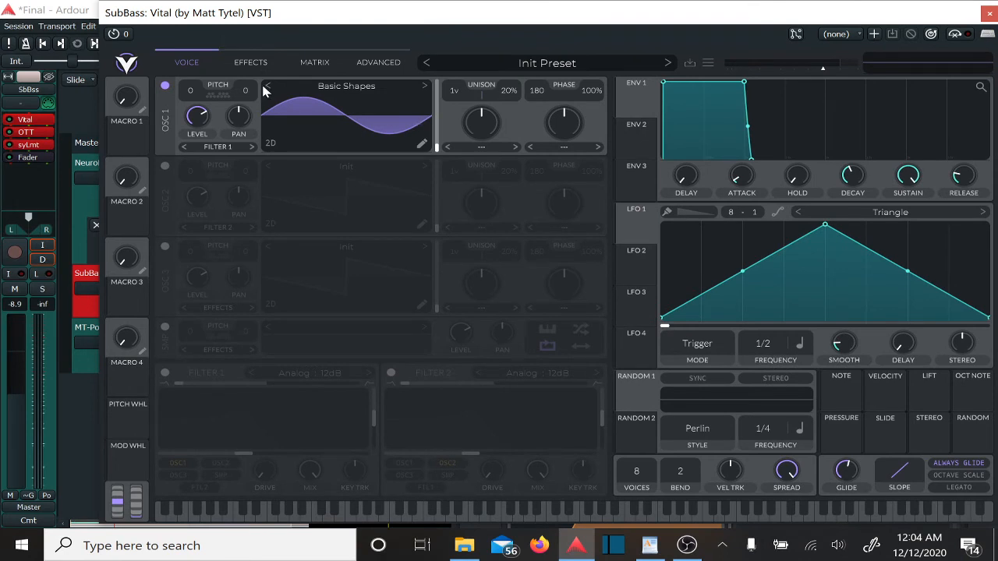
{"action": "left_click", "coordinate": [502, 510]}
{"action": "left_click_drag", "start_coordinate": [341, 21], "coordinate": [491, 66]}
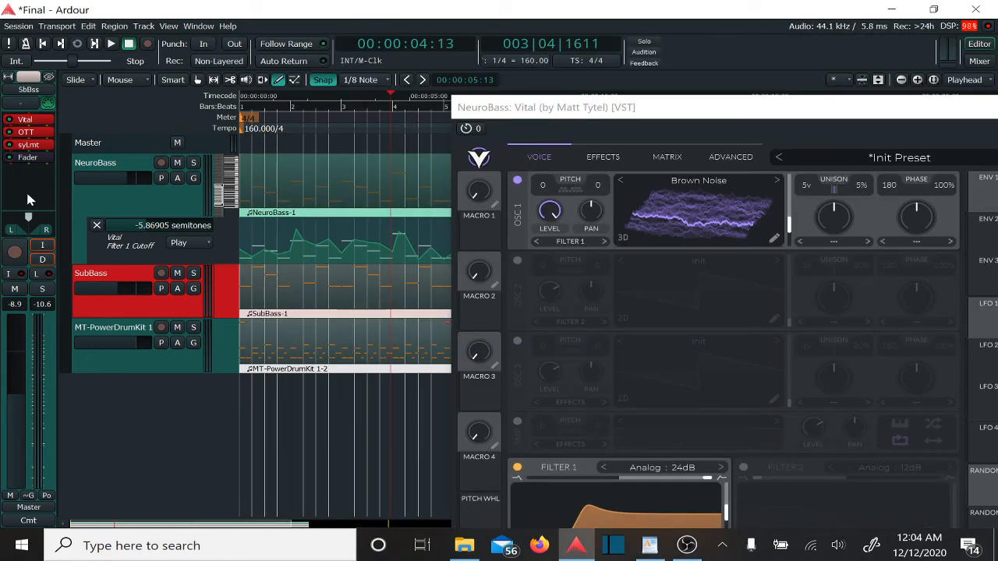
{"action": "double_click", "coordinate": [27, 135]}
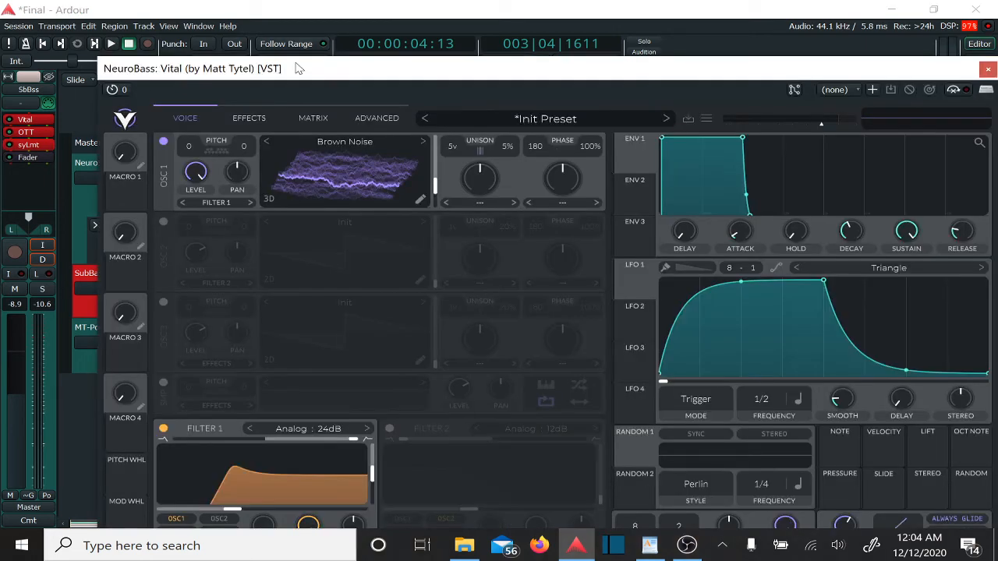
{"action": "key", "text": "Escape"}
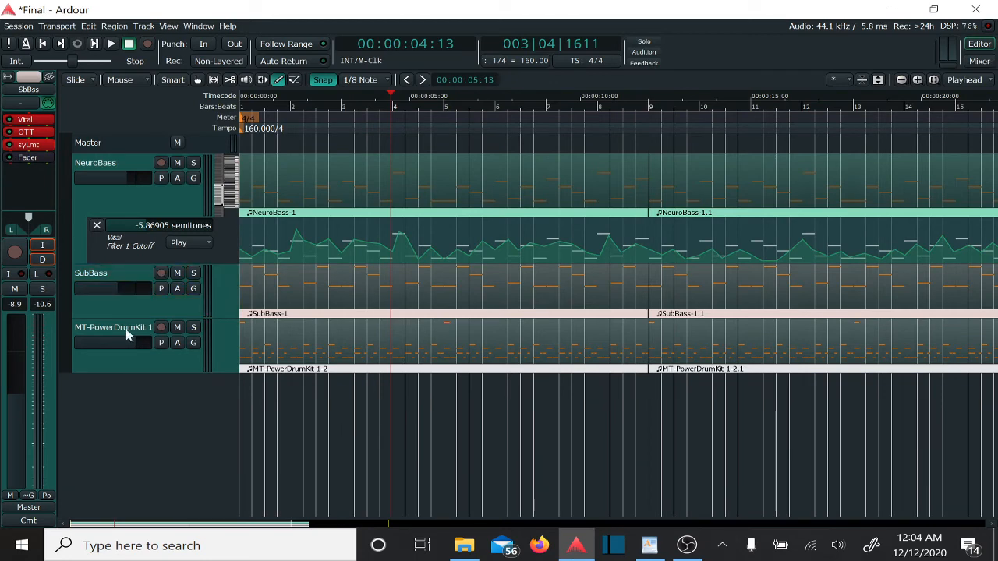
Enlarge and solo the MT-PowerDrumKit 1 track, and return the playhead to the start.
{"action": "scroll", "coordinate": [127, 333], "scroll_direction": "up", "scroll_amount": 3}
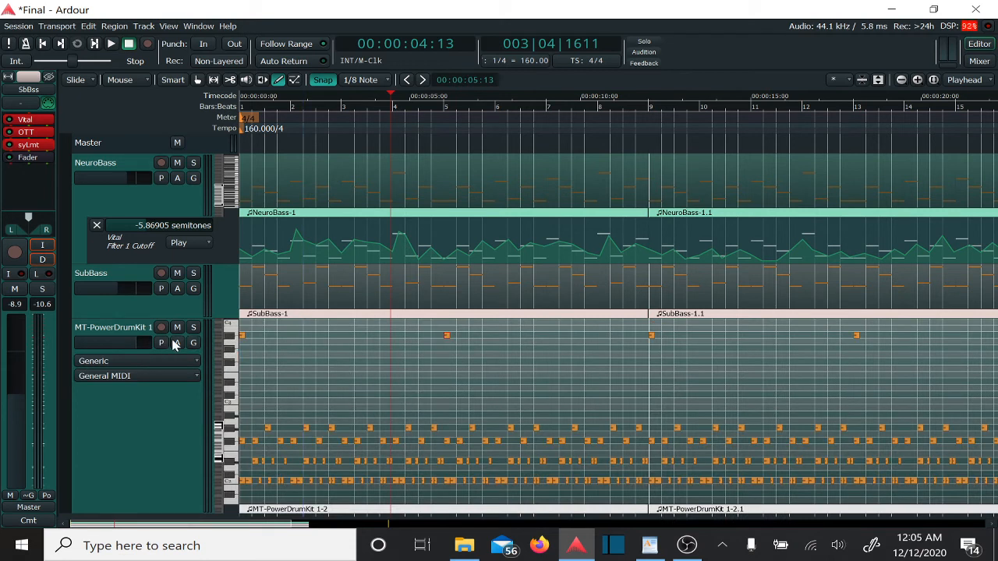
{"action": "left_click", "coordinate": [193, 328]}
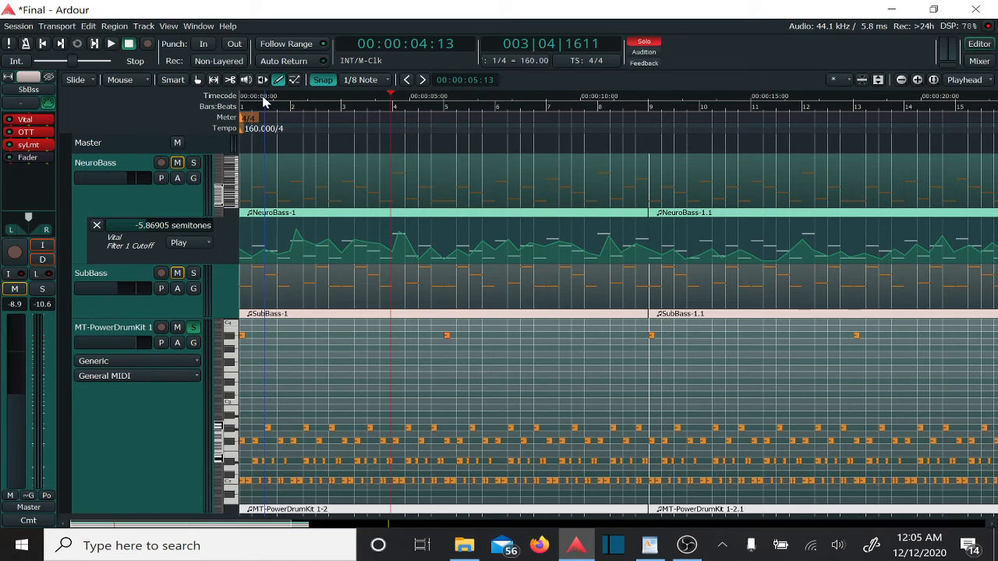
{"action": "key", "text": "Home"}
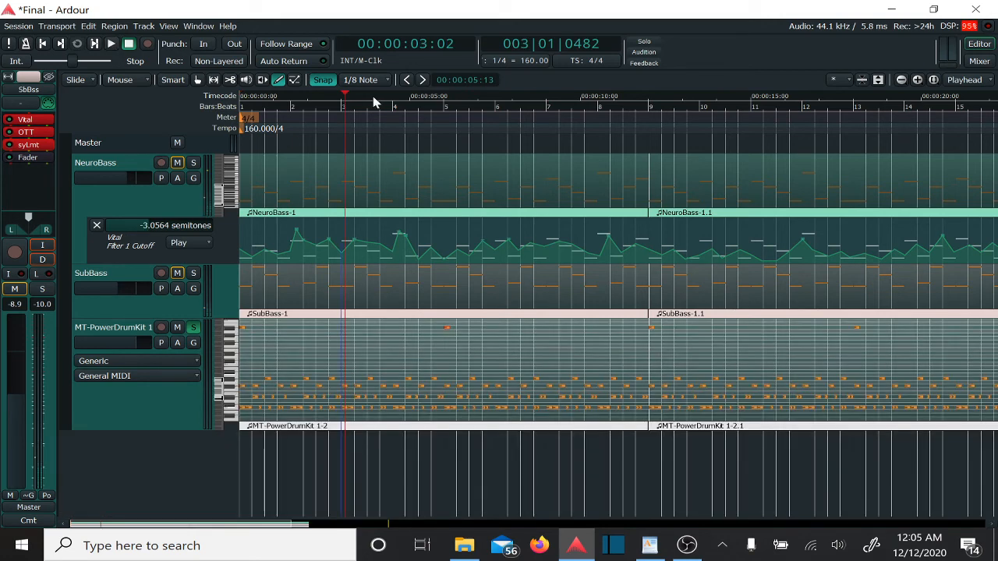
{"action": "key", "text": "space"}
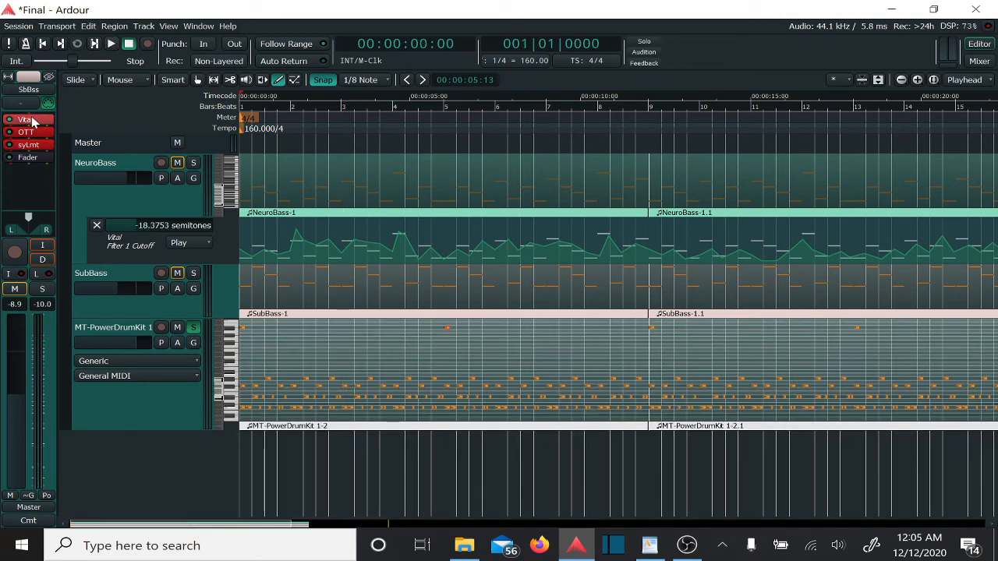
Open the MT-PowerDrumKit plugin past its donation screen, view its drum mixer, and close it.
{"action": "left_click", "coordinate": [143, 414]}
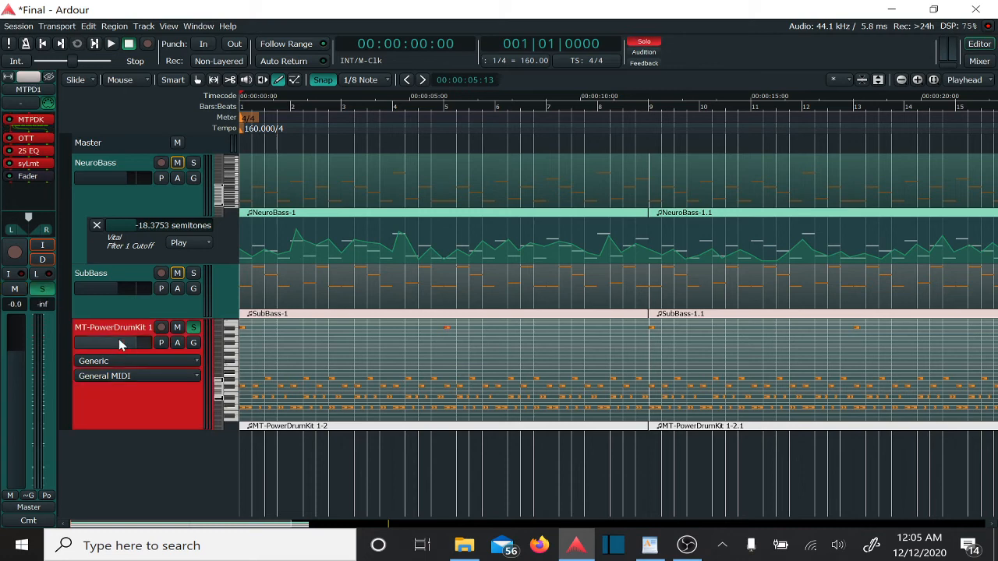
{"action": "double_click", "coordinate": [34, 121]}
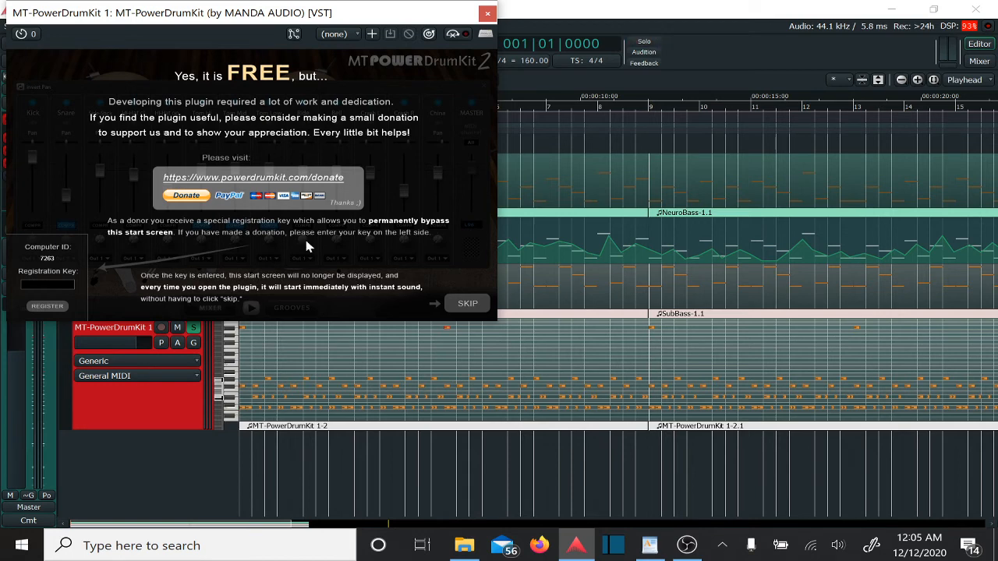
{"action": "left_click", "coordinate": [471, 306]}
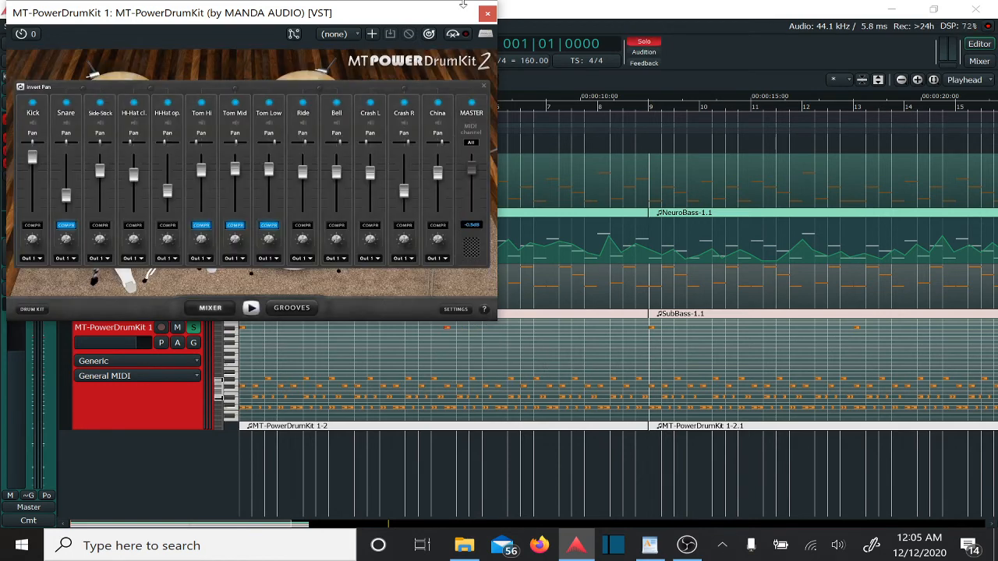
{"action": "left_click", "coordinate": [488, 14]}
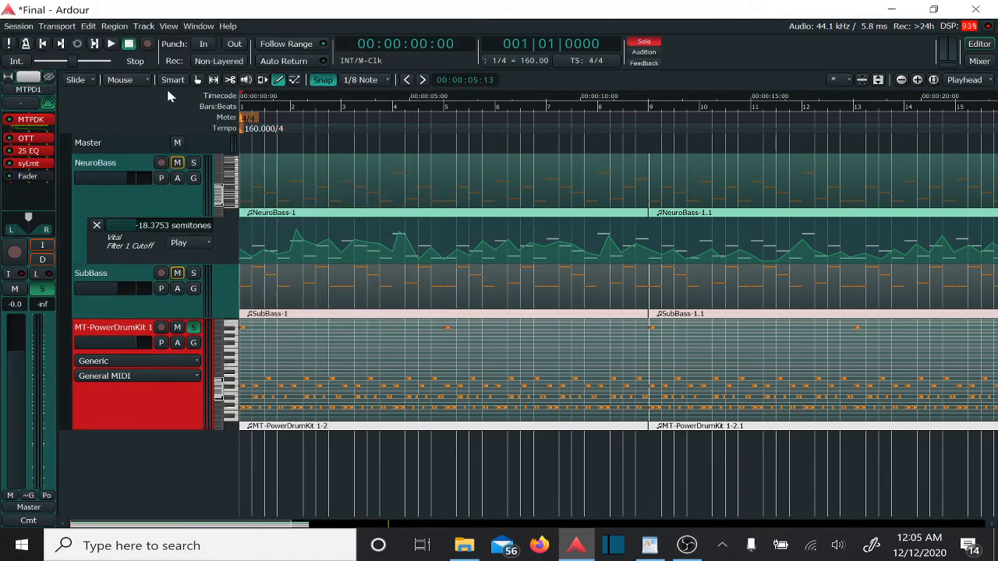
Play the soloed drum track and check the drum kit's mixer channels.
{"action": "left_click", "coordinate": [111, 43]}
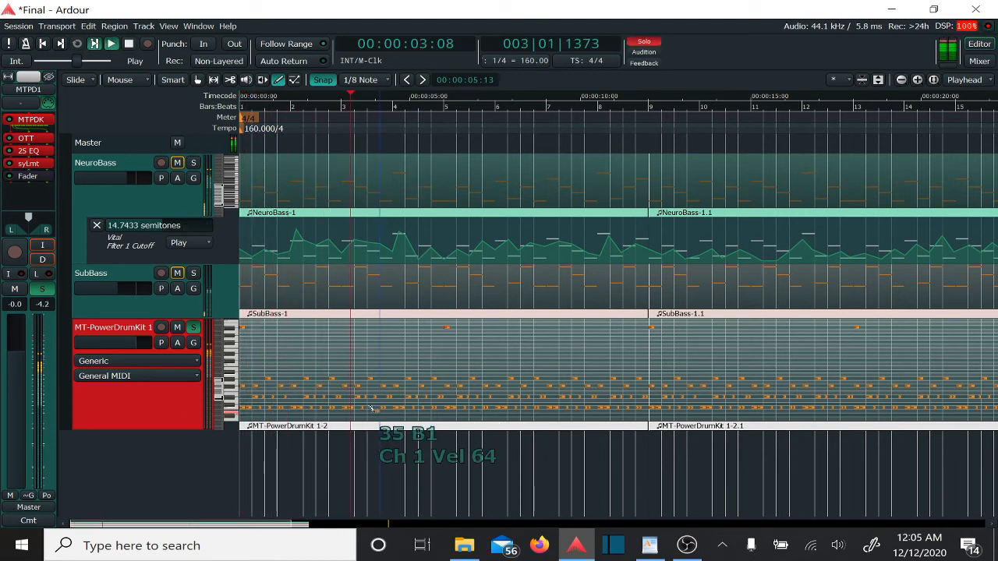
{"action": "double_click", "coordinate": [35, 120]}
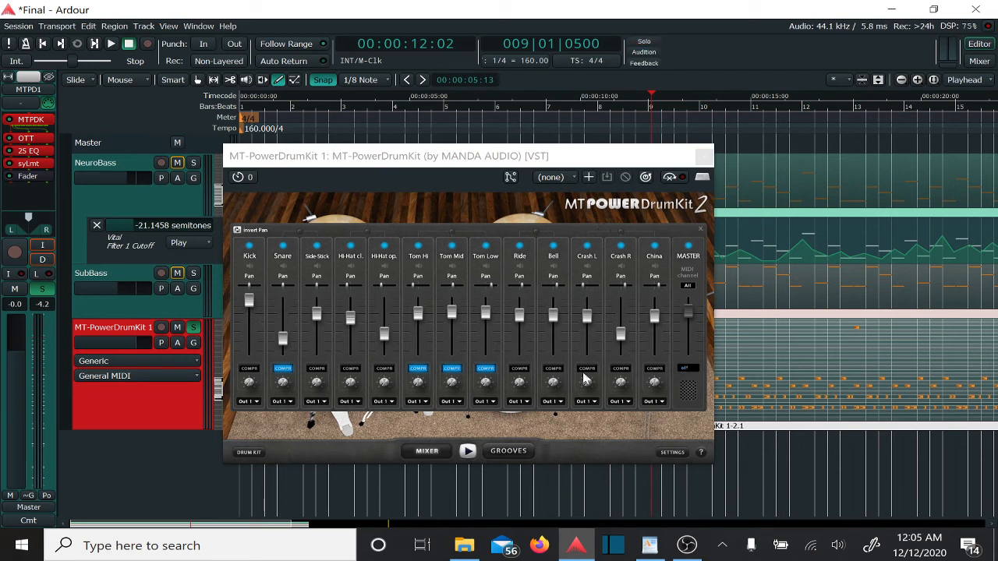
{"action": "left_click", "coordinate": [704, 156]}
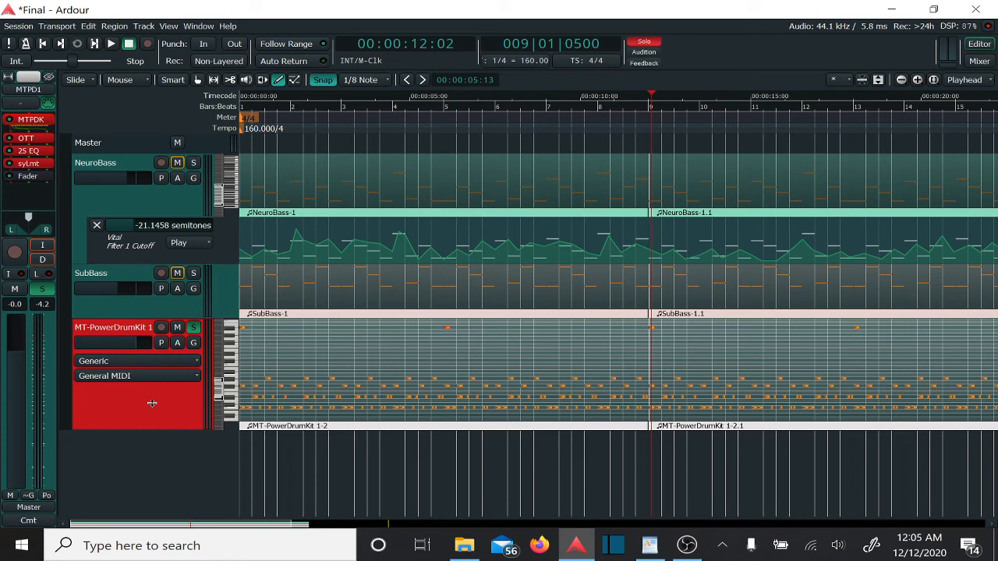
Return the playhead to the start of the timeline.
{"action": "left_click", "coordinate": [281, 109]}
{"action": "key", "text": "Home"}
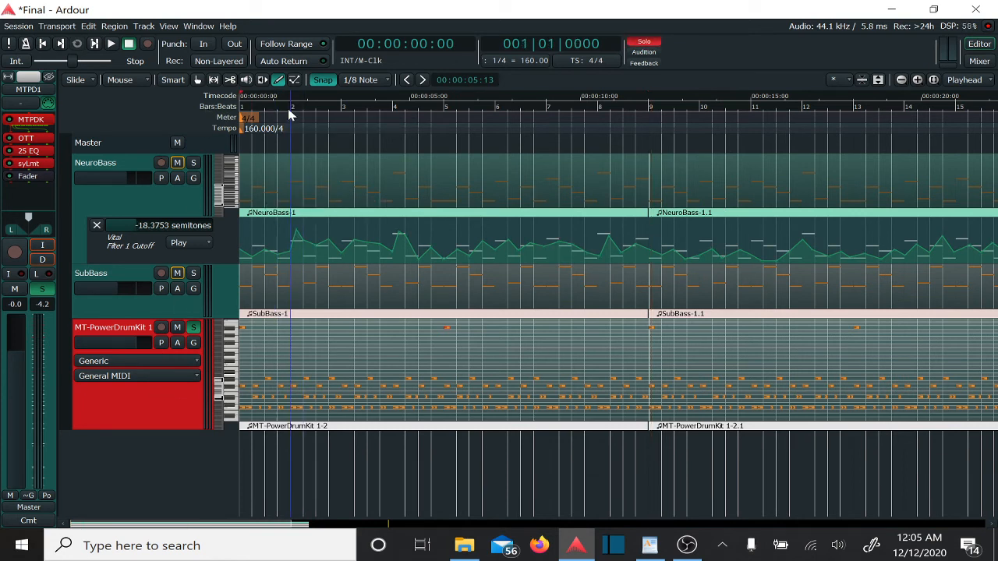
{"action": "left_click_drag", "start_coordinate": [276, 109], "coordinate": [207, 106]}
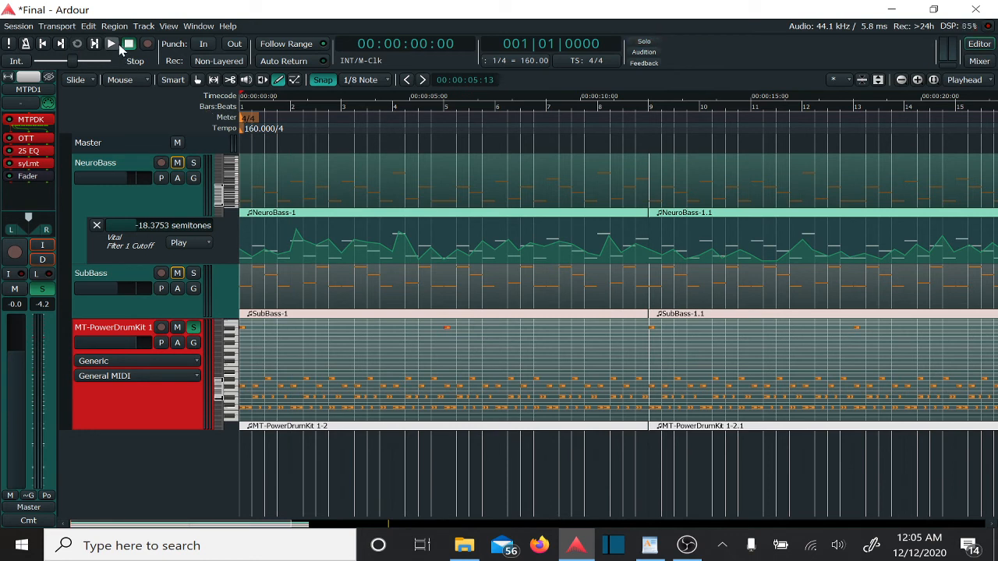
Unsolo the MT-PowerDrumKit 1 track and play the full arrangement from the start.
{"action": "left_click", "coordinate": [195, 329]}
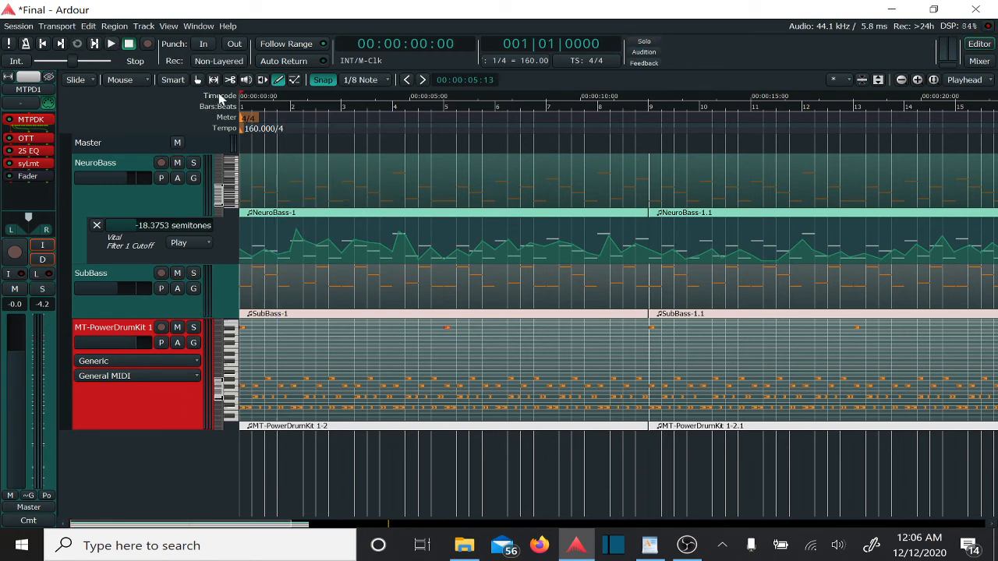
{"action": "left_click", "coordinate": [903, 82]}
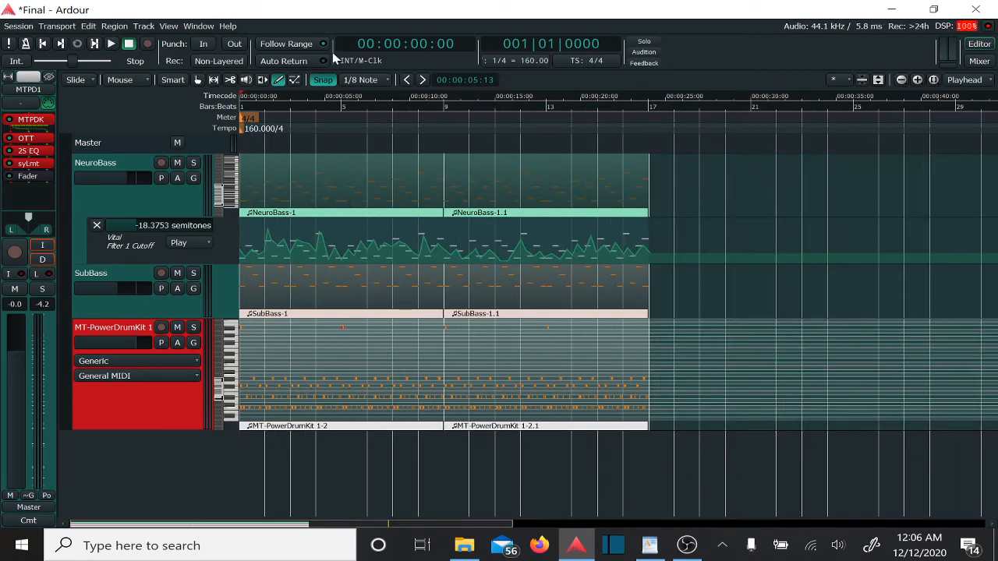
{"action": "left_click", "coordinate": [112, 45]}
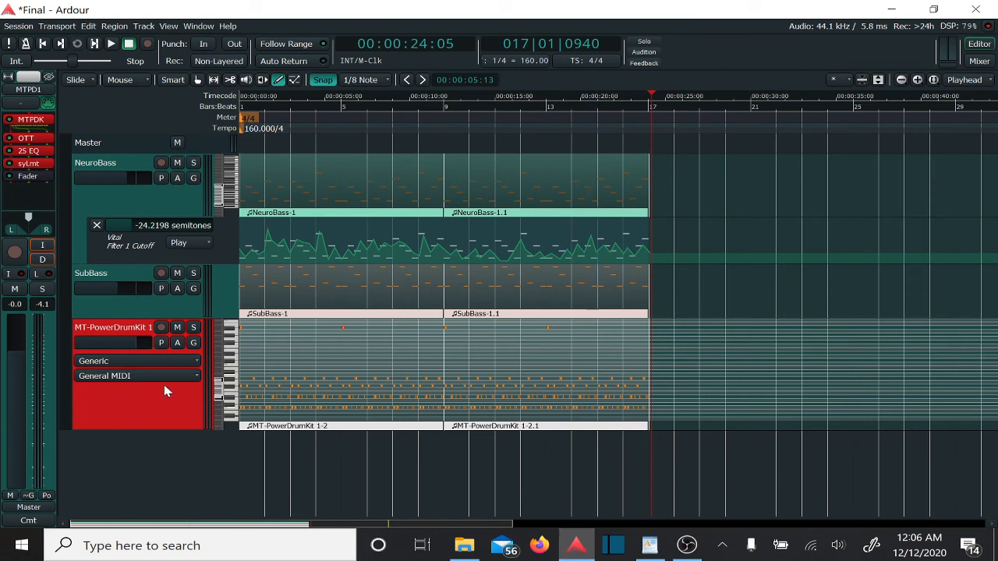
Reduce the heights of the MT-PowerDrumKit 1 track and NeuroBass's Filter 1 Cutoff automation lane, leaving no track selected.
{"action": "mouse_move", "coordinate": [691, 548]}
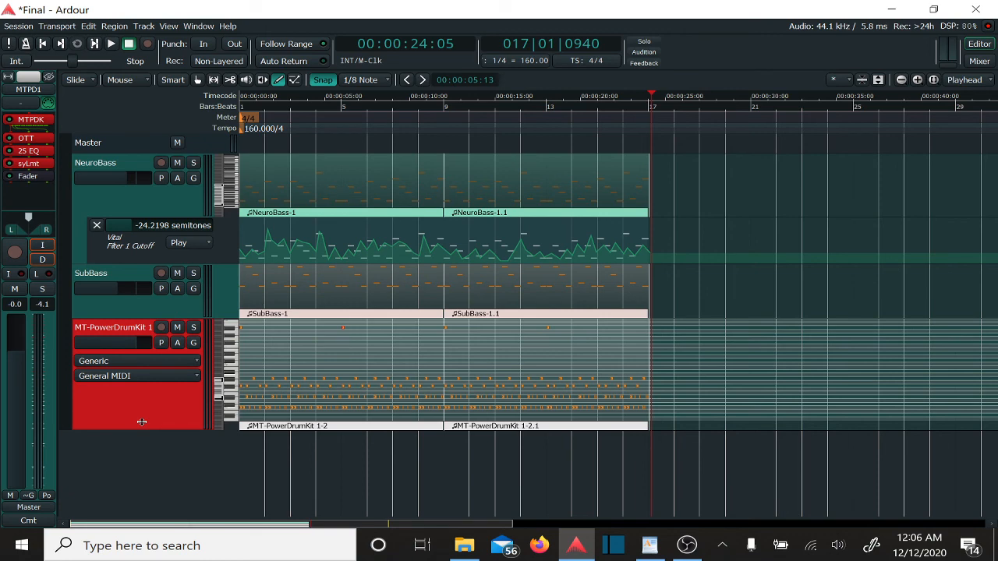
{"action": "left_click_drag", "start_coordinate": [141, 422], "coordinate": [121, 207]}
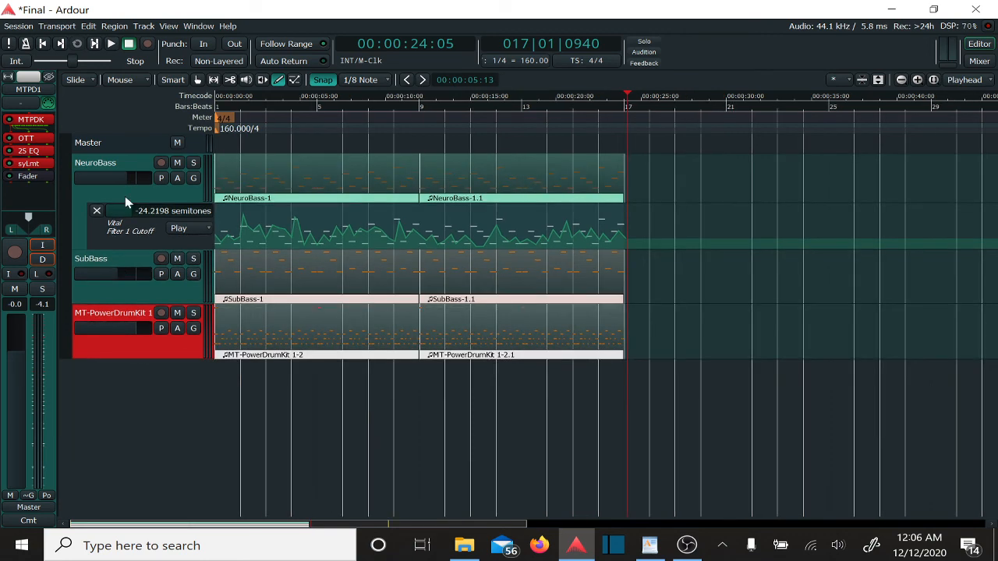
{"action": "left_click", "coordinate": [114, 378]}
{"action": "left_click_drag", "start_coordinate": [79, 240], "coordinate": [79, 212]}
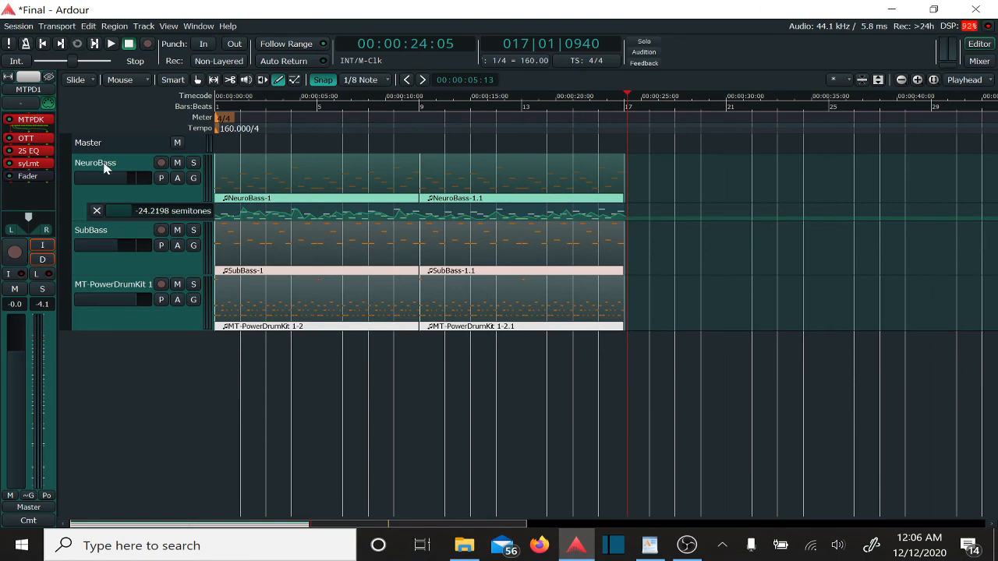
Open Vital on the NeuroBass track, then switch oscillator 1's wavetable to Basic Shapes and back to Brown Noise.
{"action": "left_click", "coordinate": [101, 164]}
{"action": "double_click", "coordinate": [26, 119]}
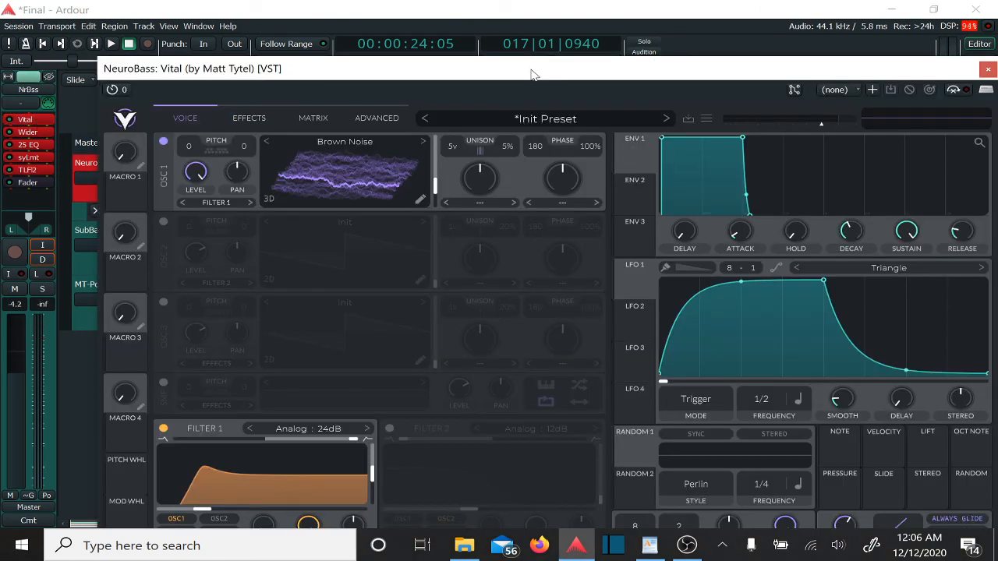
{"action": "left_click_drag", "start_coordinate": [536, 71], "coordinate": [484, 12]}
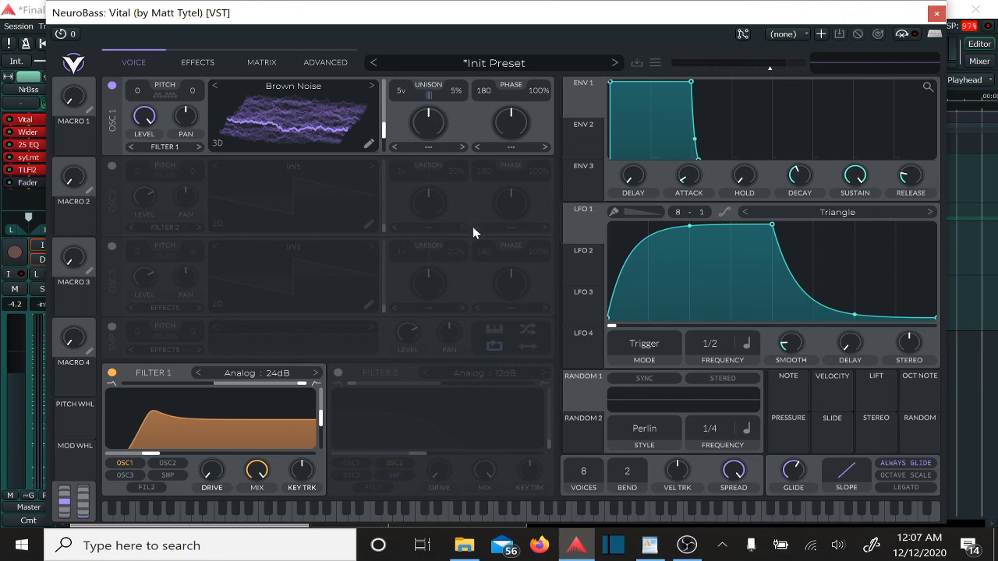
{"action": "left_click", "coordinate": [372, 86]}
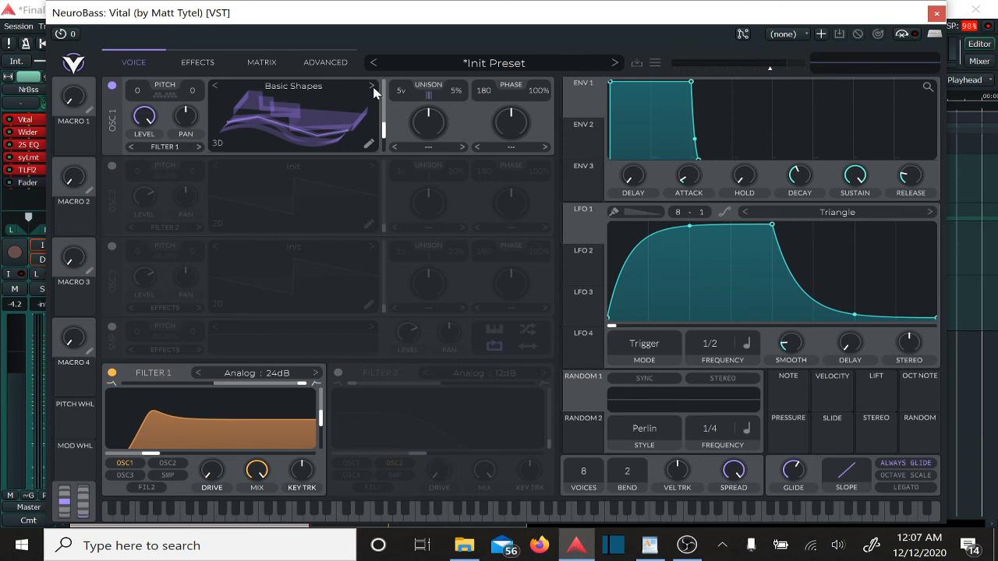
{"action": "left_click", "coordinate": [372, 86]}
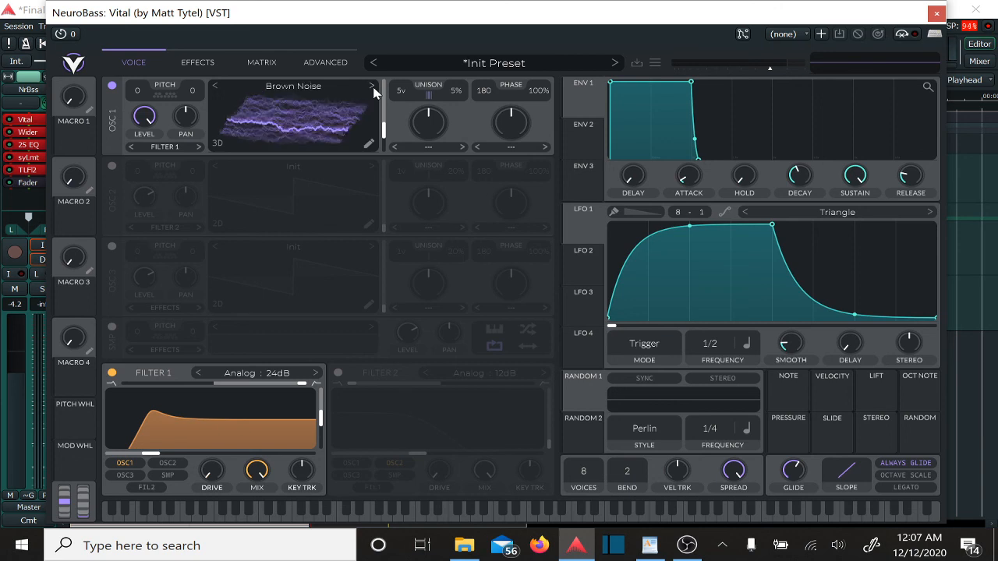
View oscillator 1's Brown Noise wavetable in the wavetable editor, then close the editor and Vital.
{"action": "left_click", "coordinate": [371, 97]}
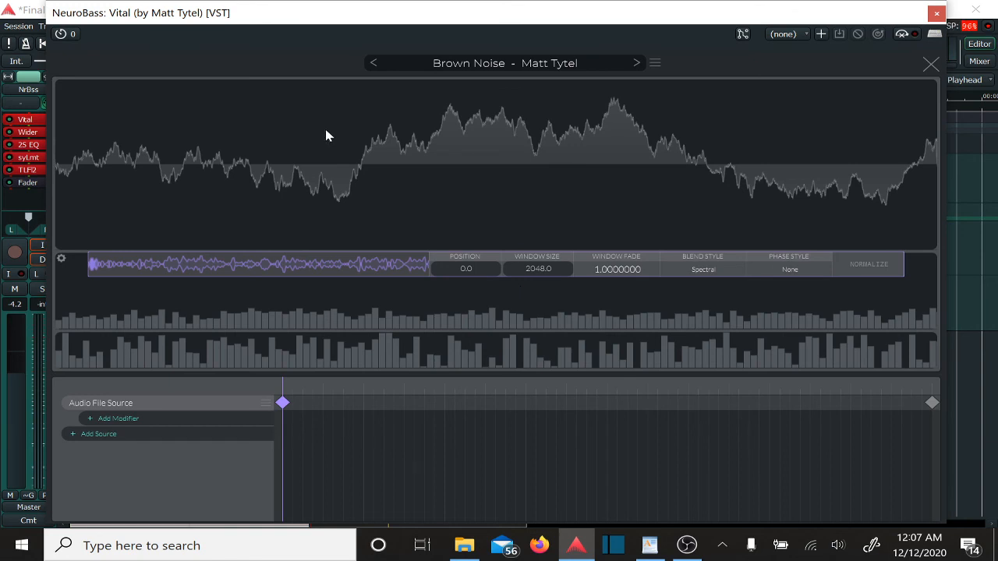
{"action": "left_click", "coordinate": [931, 63]}
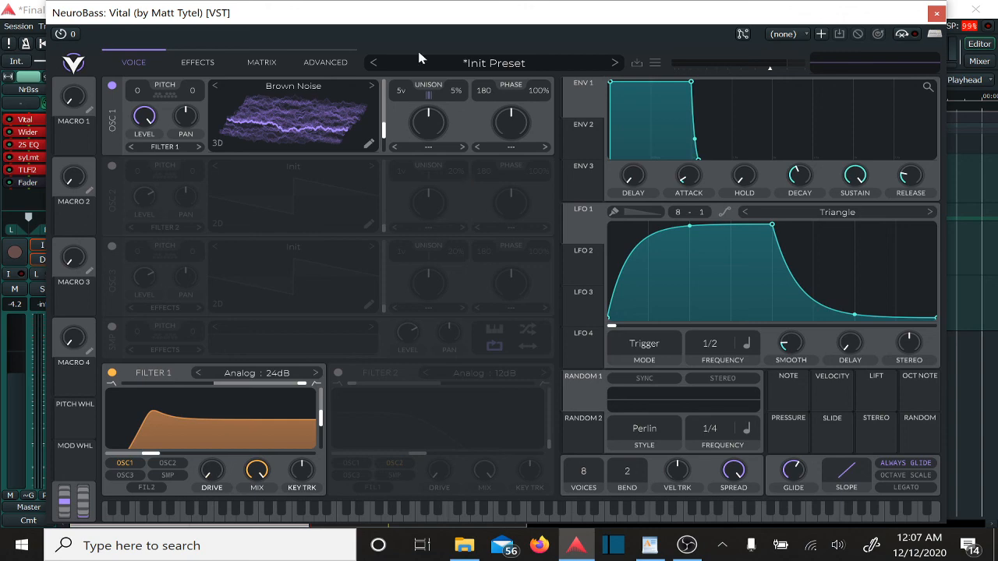
{"action": "left_click", "coordinate": [935, 13]}
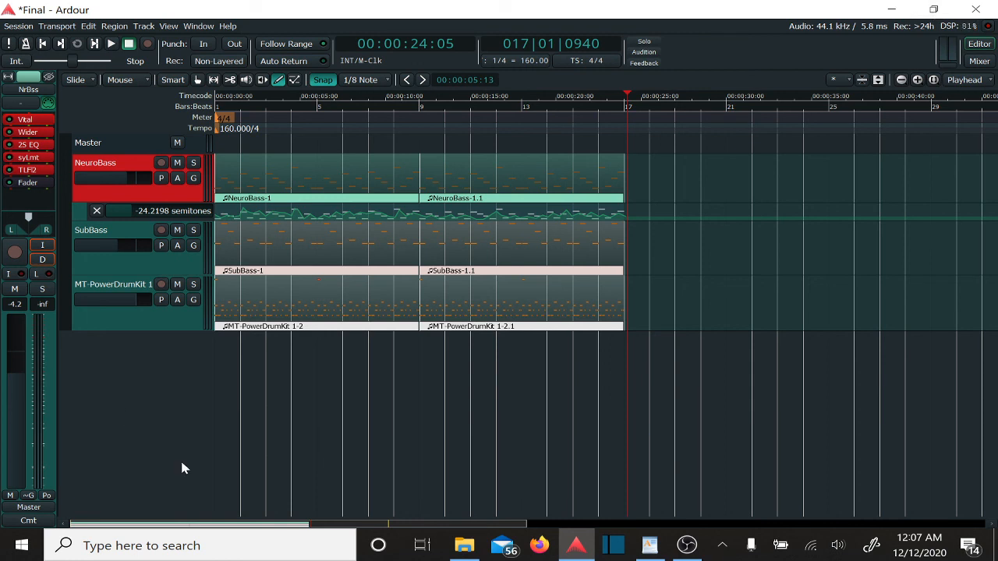
Switch to OBS to bring up its recording controls.
{"action": "mouse_move", "coordinate": [694, 554]}
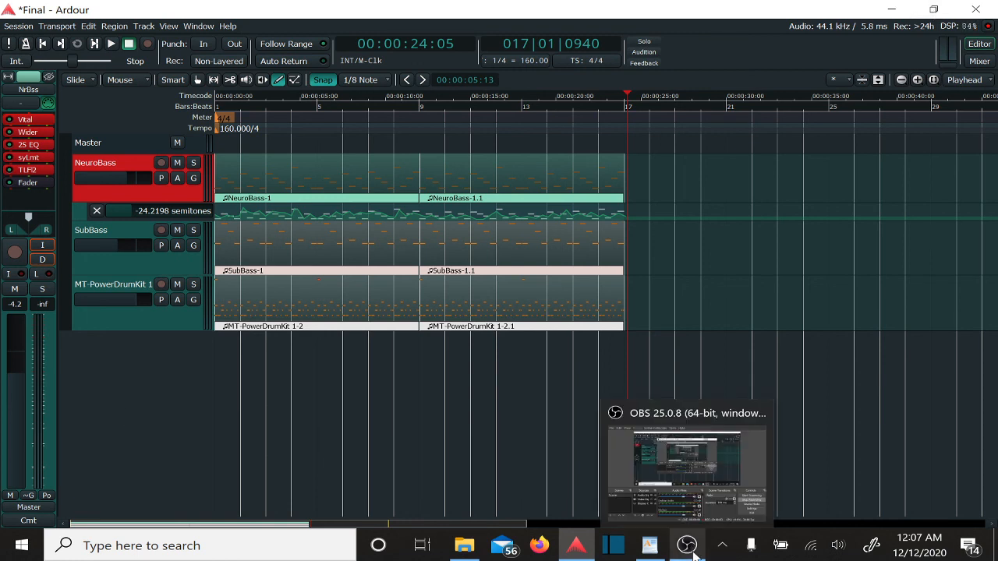
{"action": "left_click", "coordinate": [687, 468]}
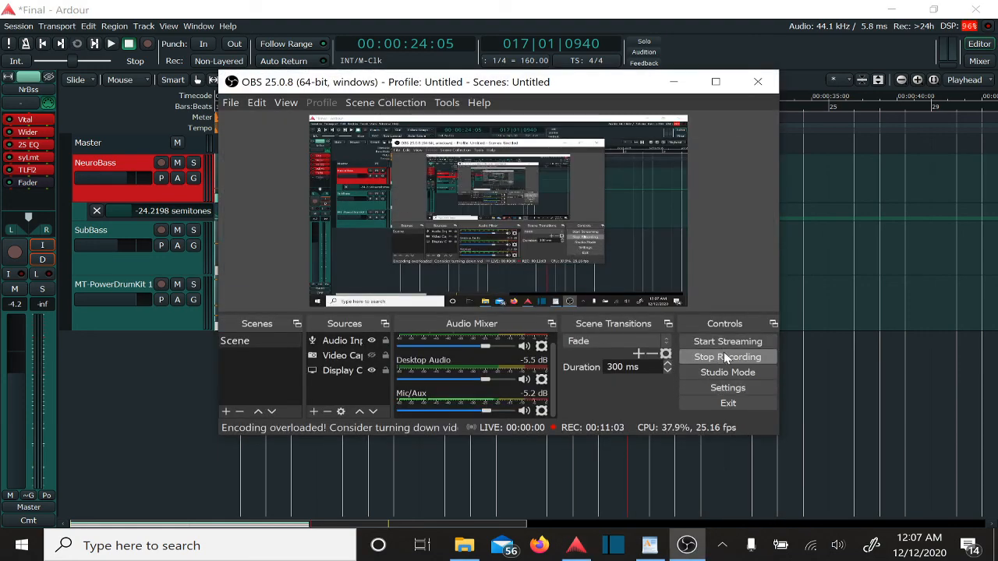